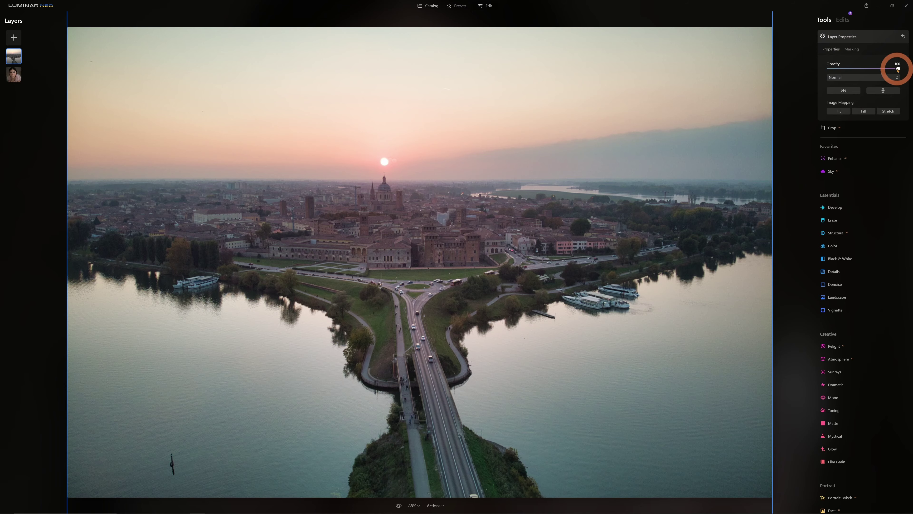
Set the top layer to 49 opacity, then shrink and centre the face layer.
drag(893, 69, 864, 68)
click(14, 74)
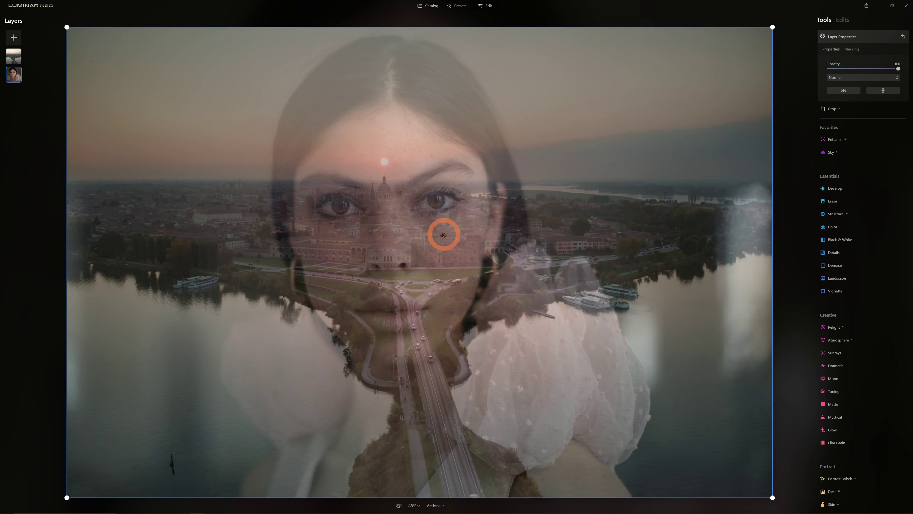
drag(67, 27, 249, 148)
drag(477, 313, 371, 217)
click(879, 91)
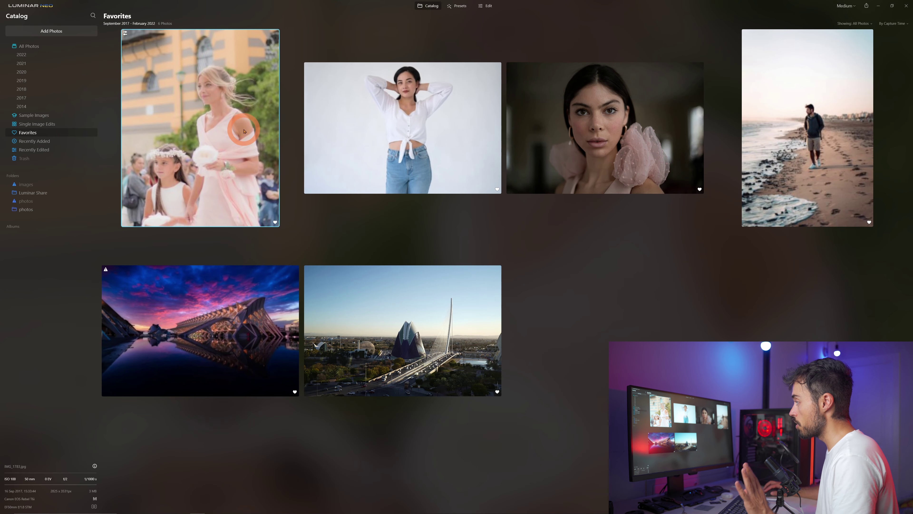
Open the close-up portrait from Favorites in the Edit workspace.
click(790, 136)
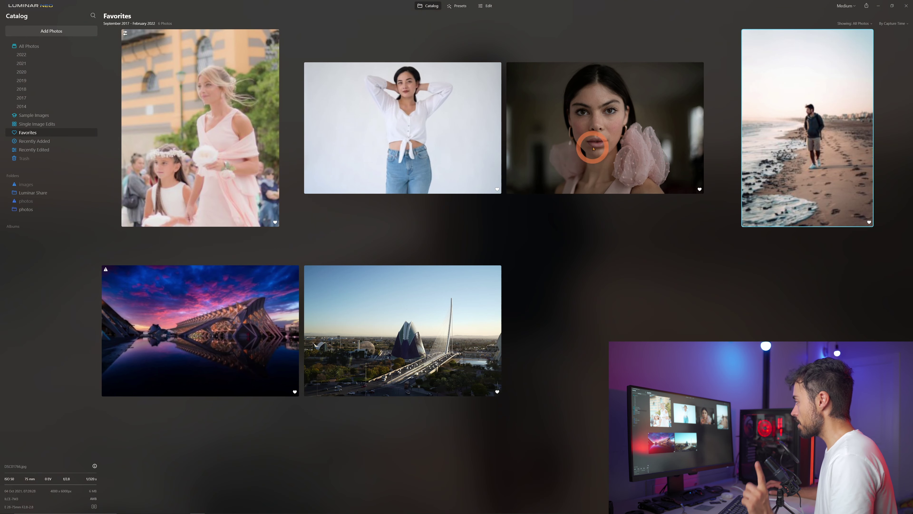
double_click(609, 128)
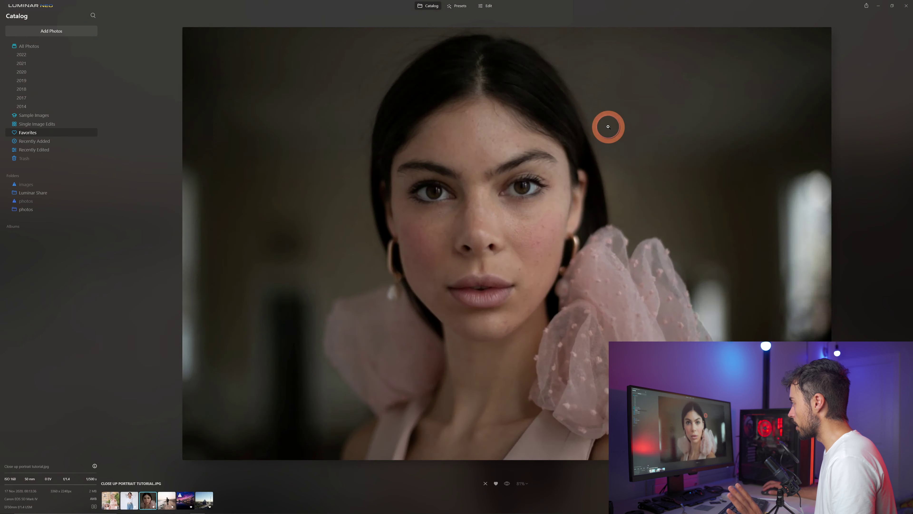
click(488, 5)
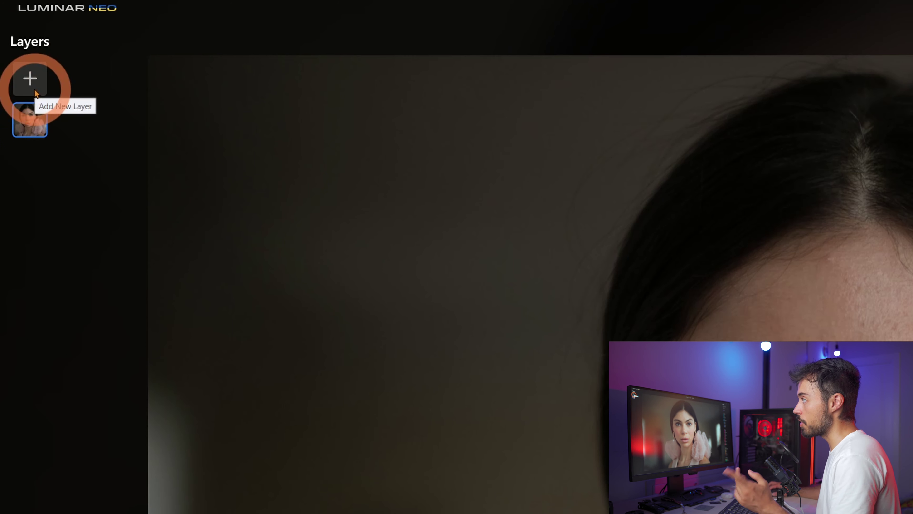
Add the aerial cityscape from My Images as a new layer above the portrait.
click(31, 81)
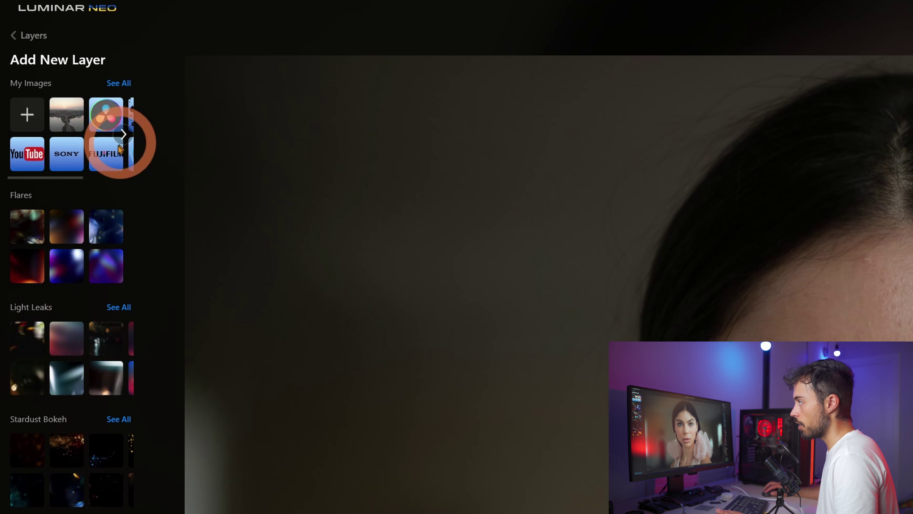
click(70, 124)
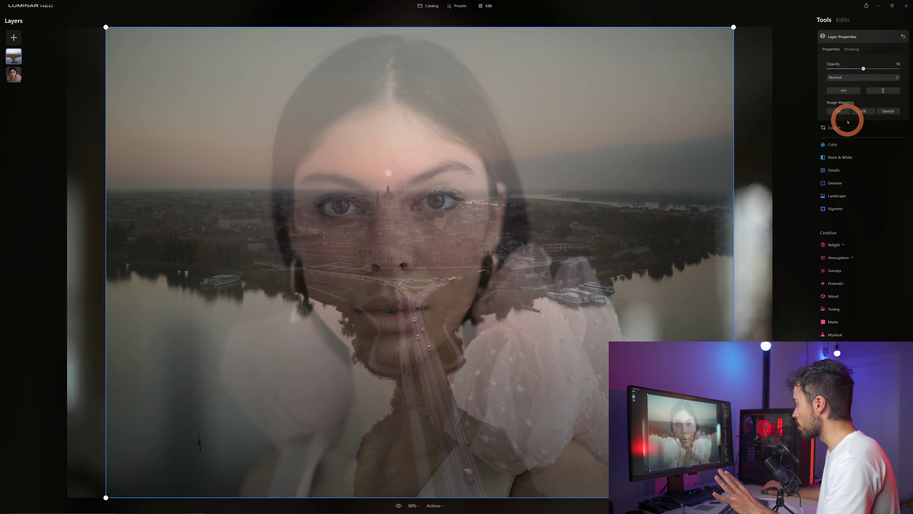
Try Fill, Fit and Stretch image mapping on the cityscape, then raise its opacity to 100.
click(864, 111)
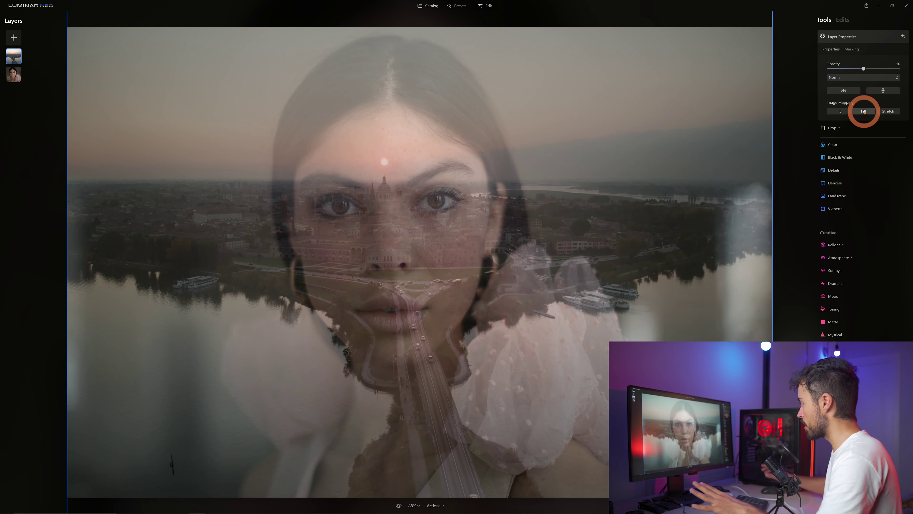
click(839, 111)
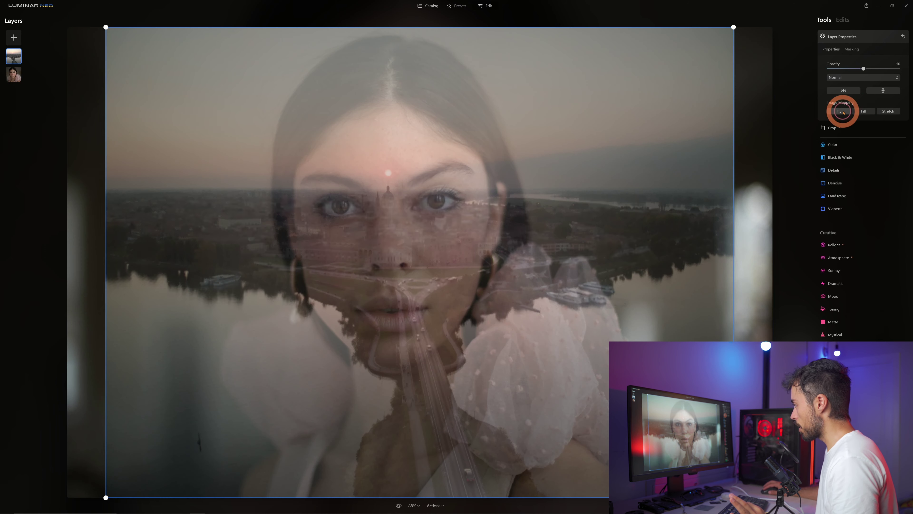
click(884, 111)
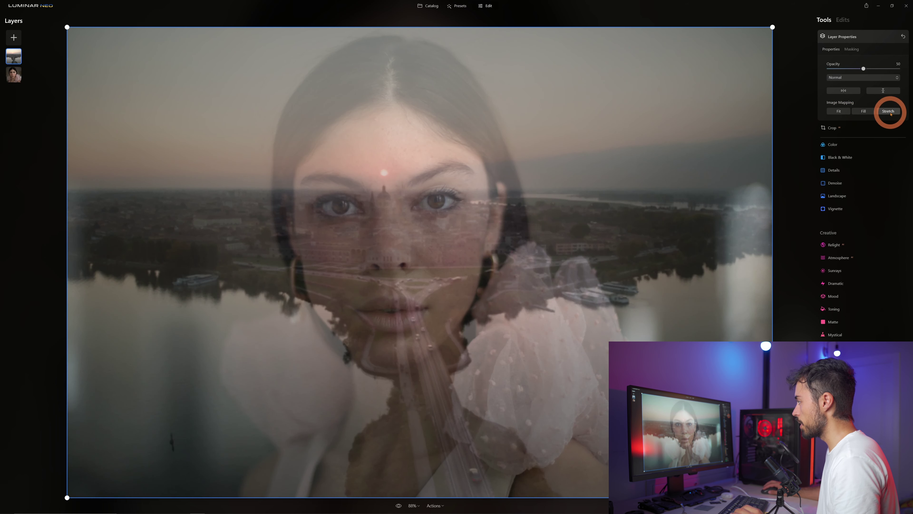
click(851, 117)
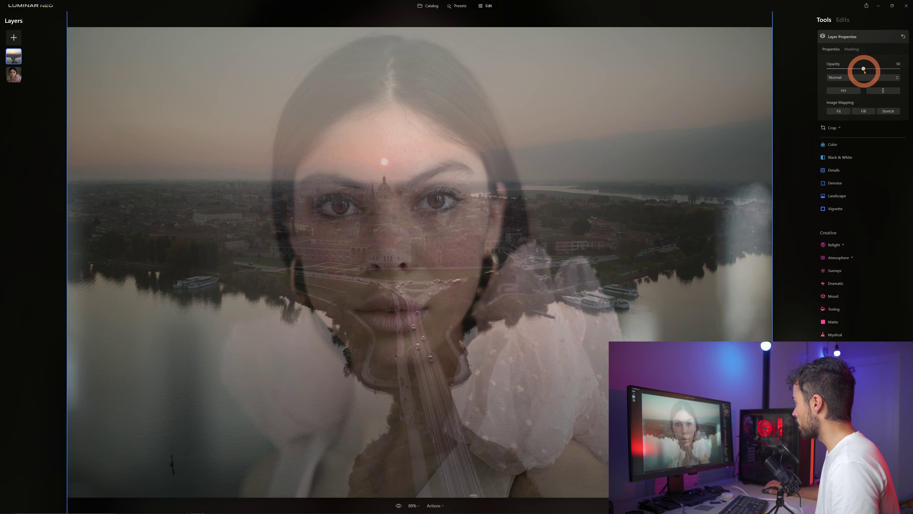
drag(872, 68, 902, 68)
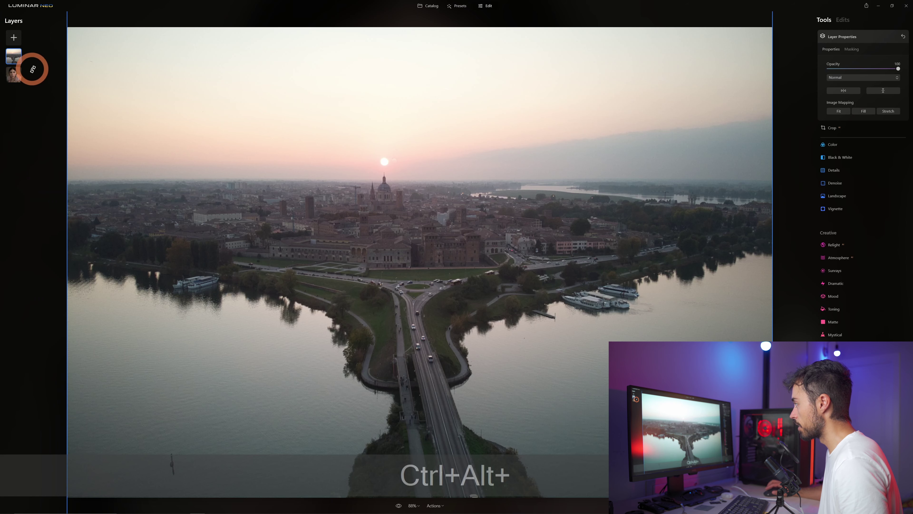
Boost the cityscape's Enhance Accent to 100, compare it on and off, and lower opacity to about 49.
scroll(867, 147, up, 3)
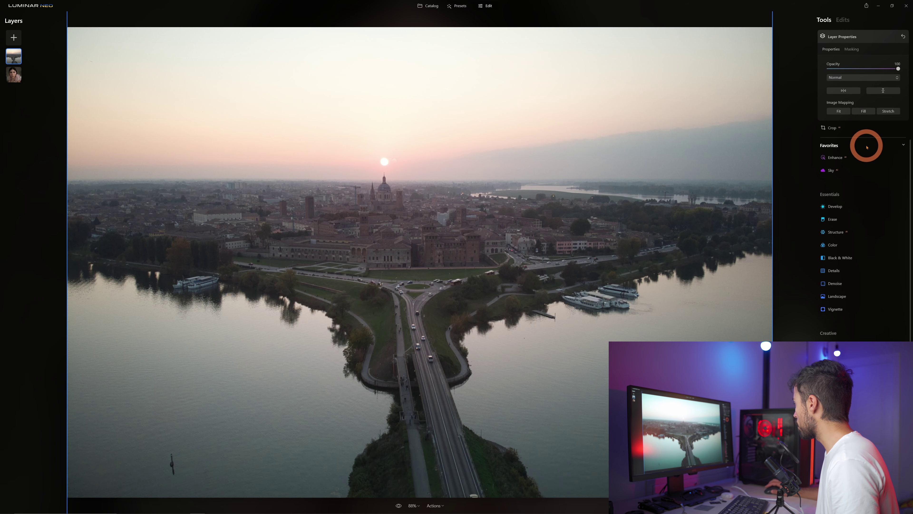
click(859, 154)
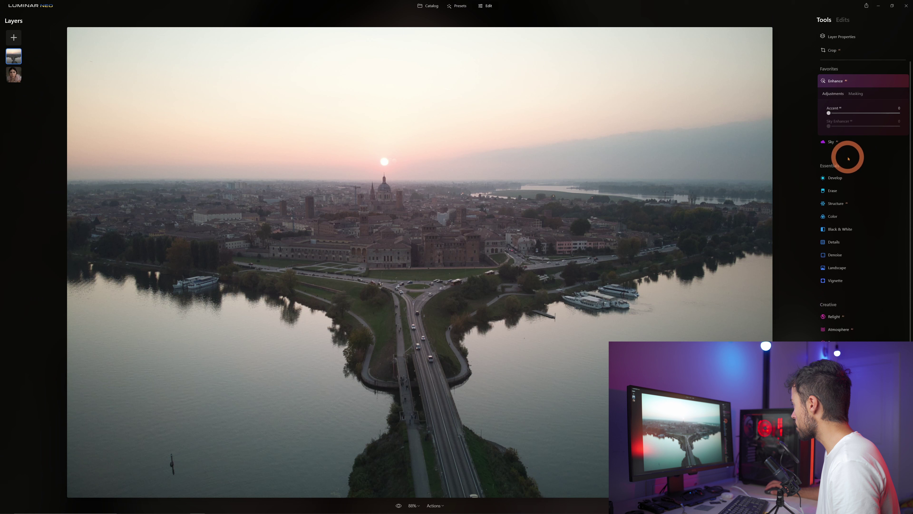
click(828, 113)
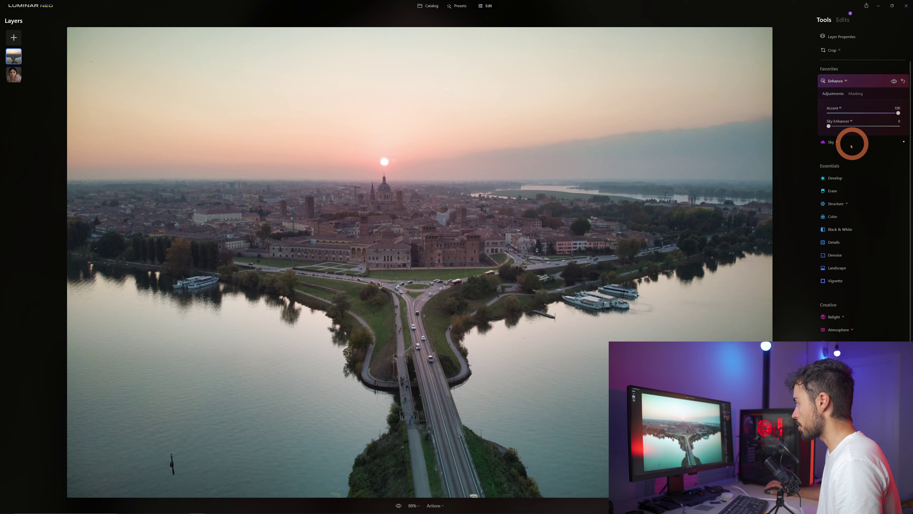
click(894, 83)
click(895, 82)
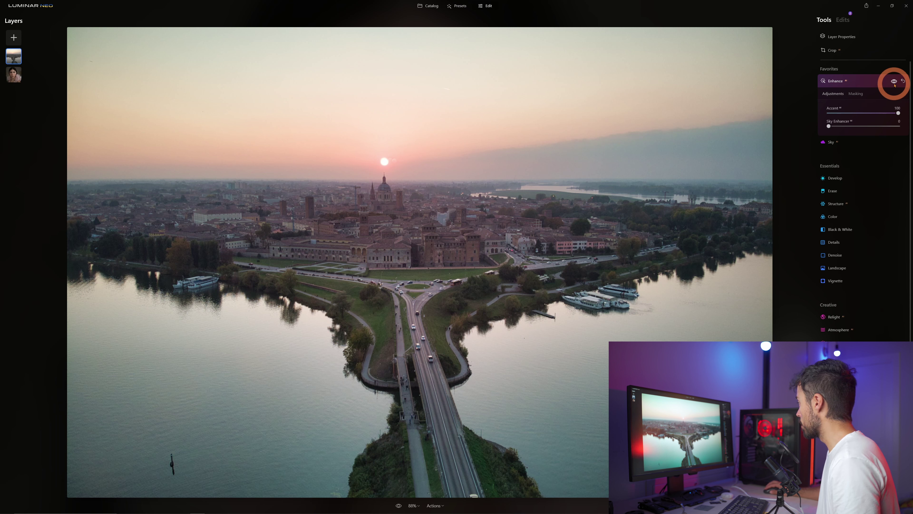
click(856, 83)
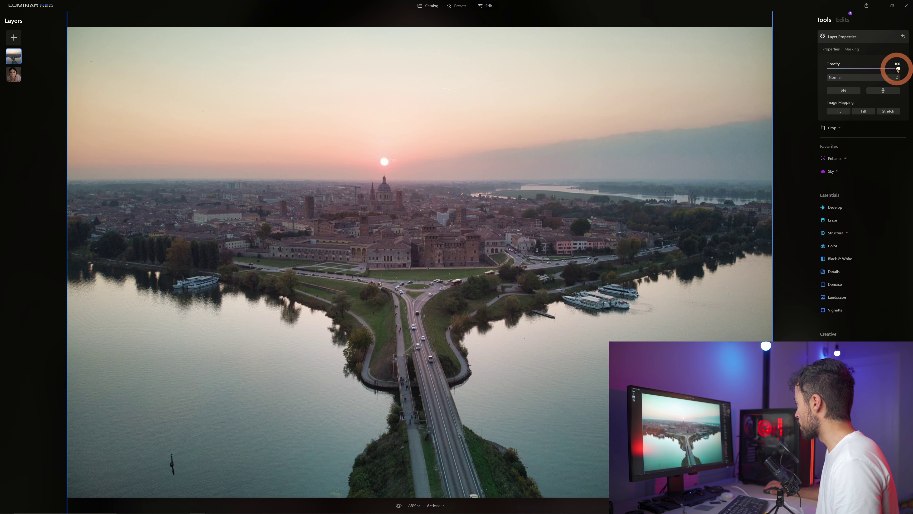
drag(895, 69, 866, 70)
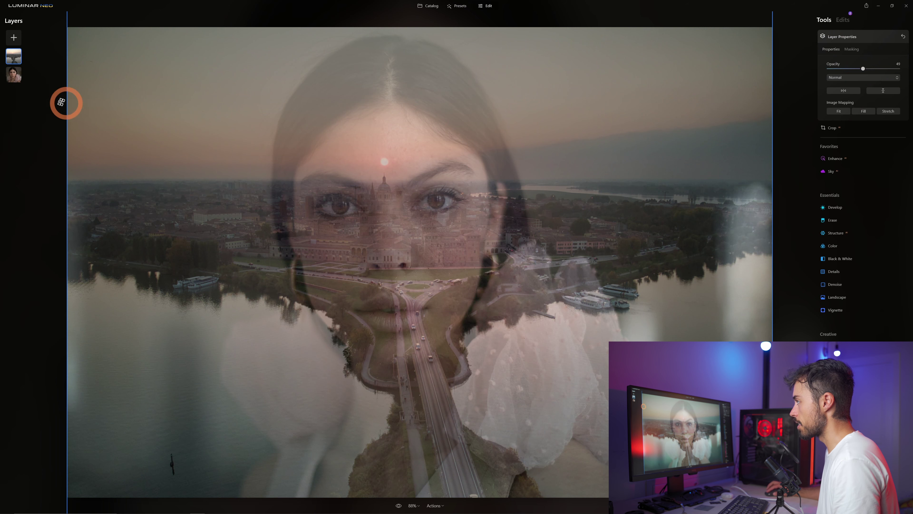
click(16, 77)
drag(450, 225, 437, 238)
drag(67, 28, 252, 151)
drag(480, 315, 371, 218)
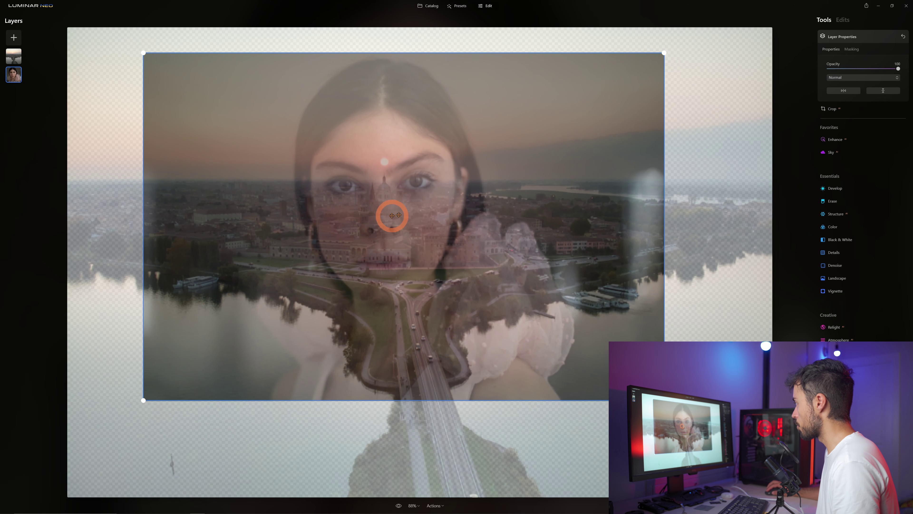
click(855, 91)
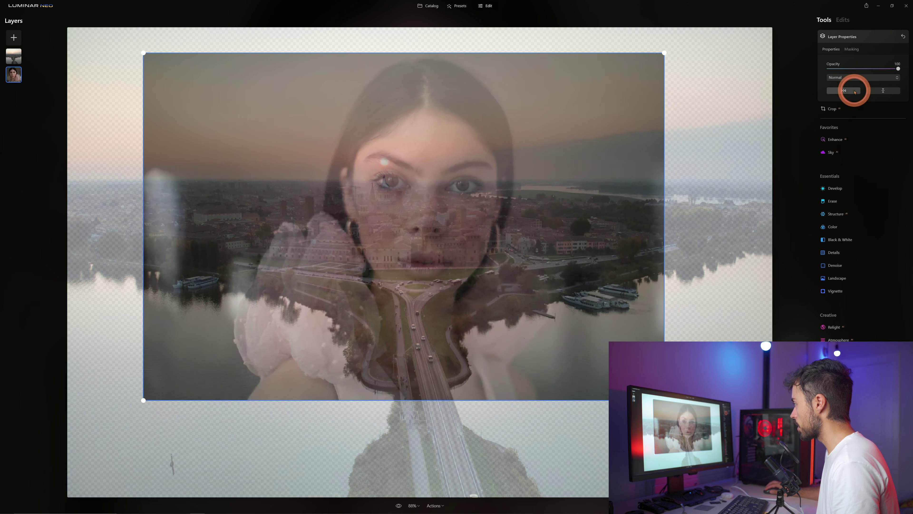
click(880, 90)
click(880, 91)
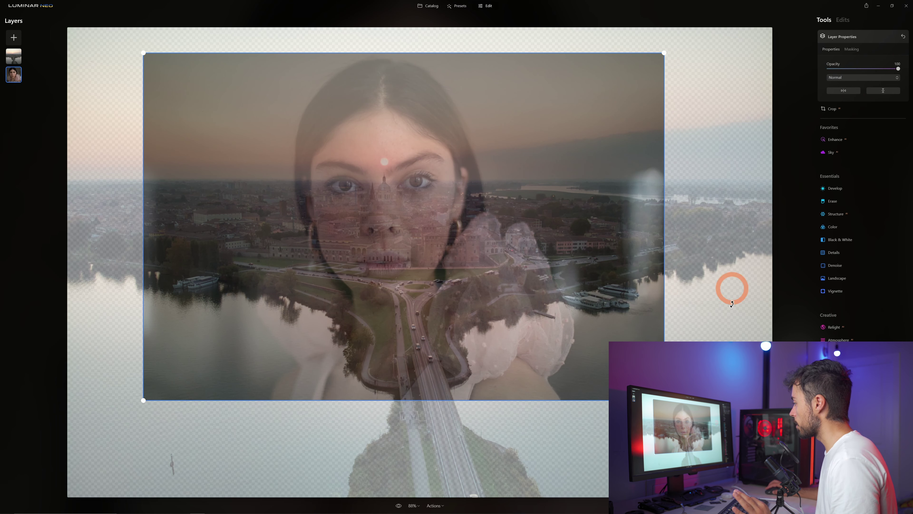
drag(664, 400, 780, 477)
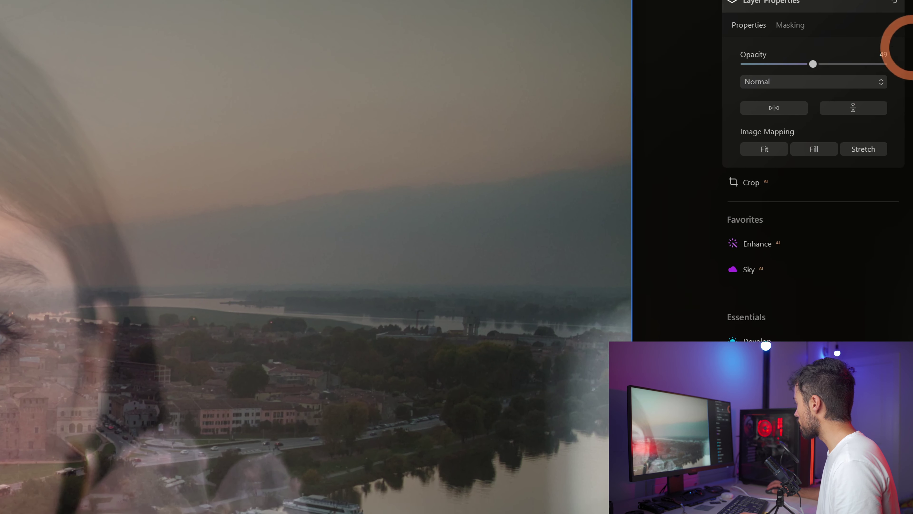
Switch the cityscape layer's blend mode to Lighten, then make several canvas clicks and confirm with Enter.
click(870, 82)
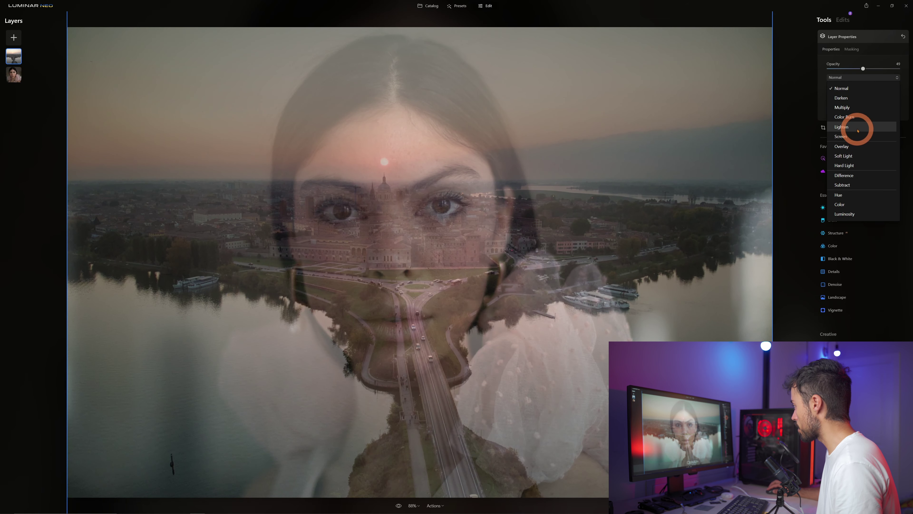
click(857, 130)
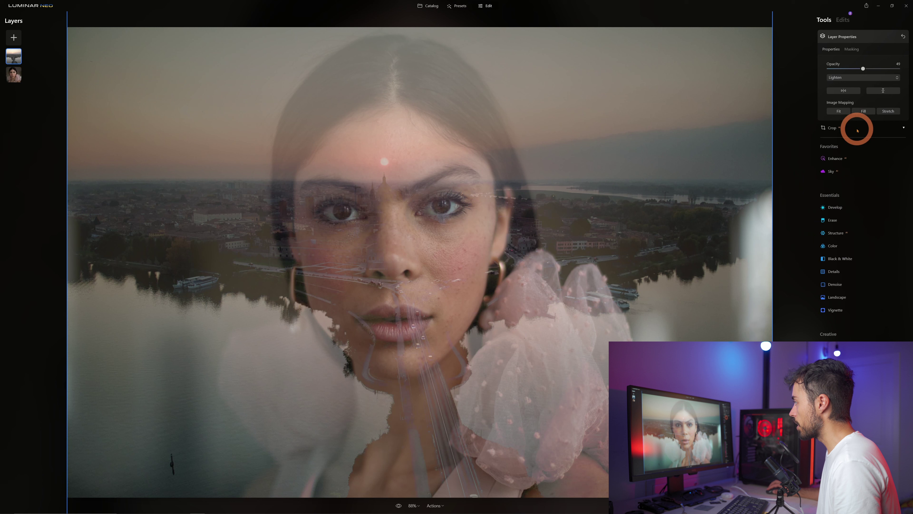
click(412, 214)
click(604, 241)
click(539, 170)
click(475, 275)
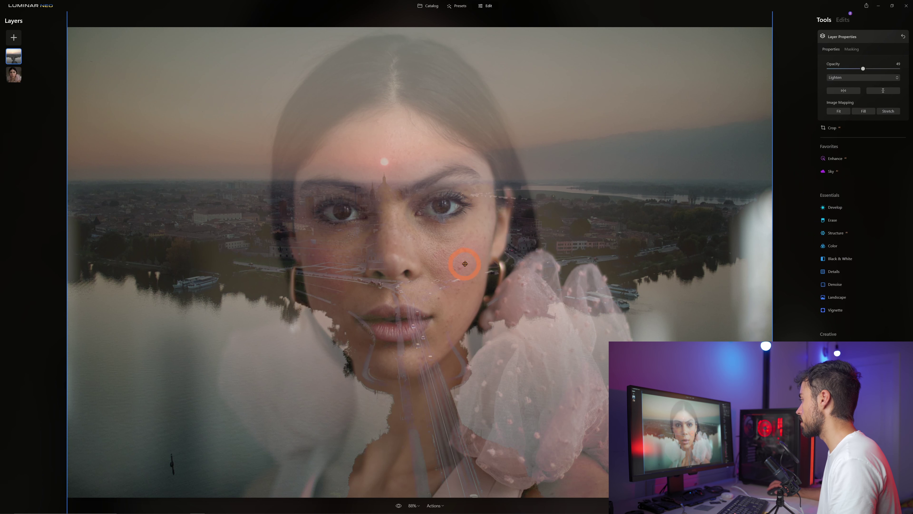
click(784, 254)
click(787, 253)
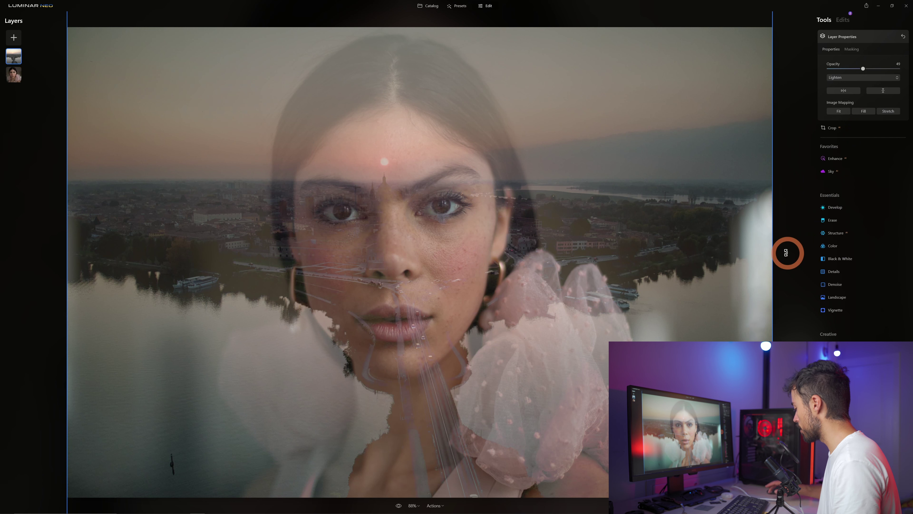
key(Return)
click(446, 209)
click(445, 72)
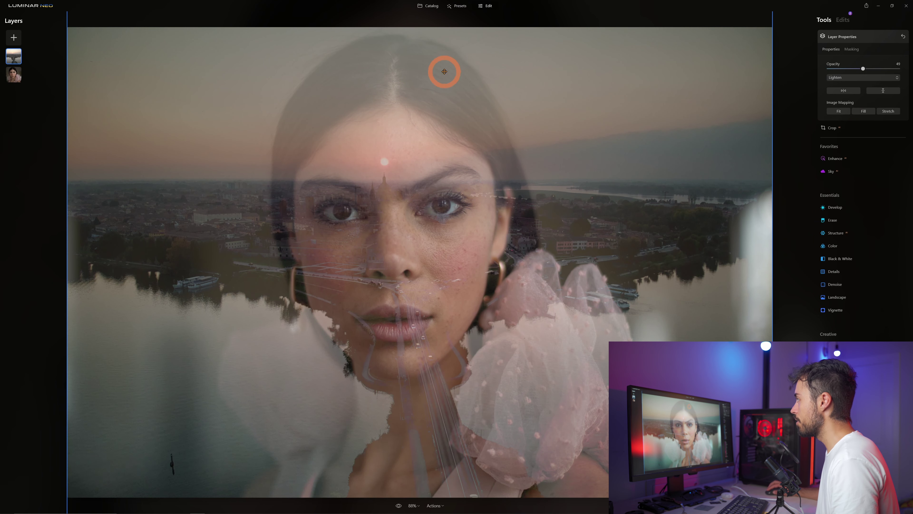
In the Catalog, revert the portrait with Adjustments > Revert to Original.
click(431, 6)
right_click(593, 132)
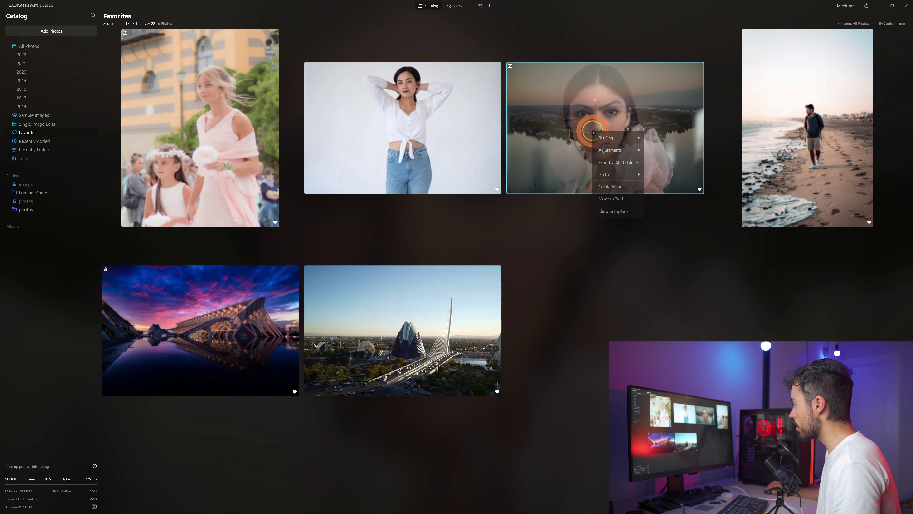
click(627, 149)
click(669, 181)
Reopen the reverted portrait in Edit and show its Layer Properties.
click(604, 123)
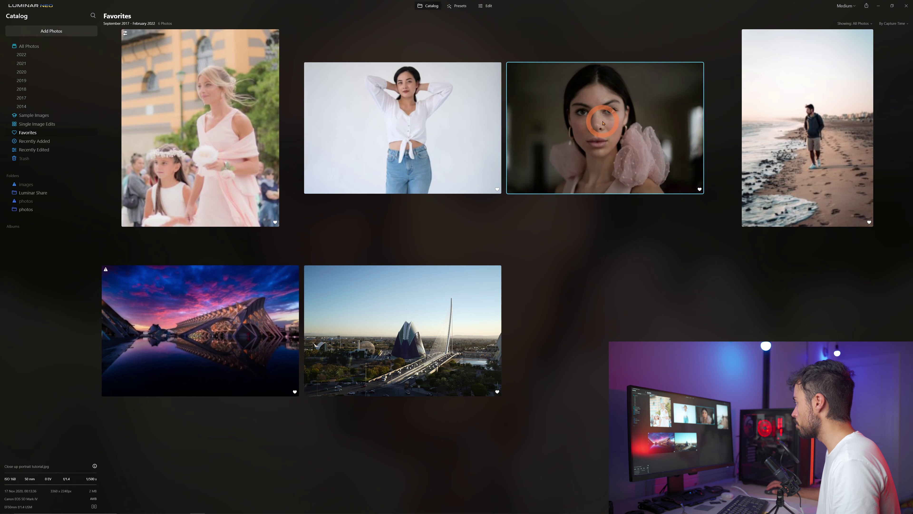
double_click(603, 122)
click(490, 7)
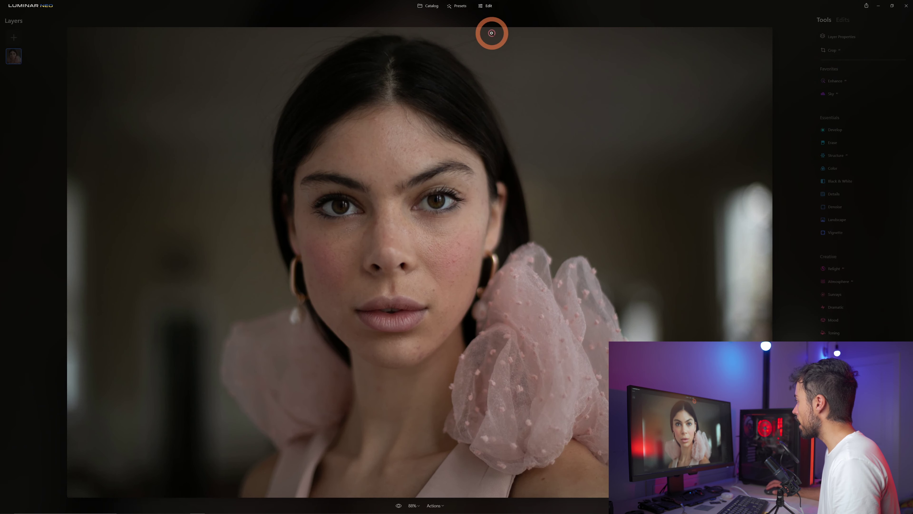
click(835, 37)
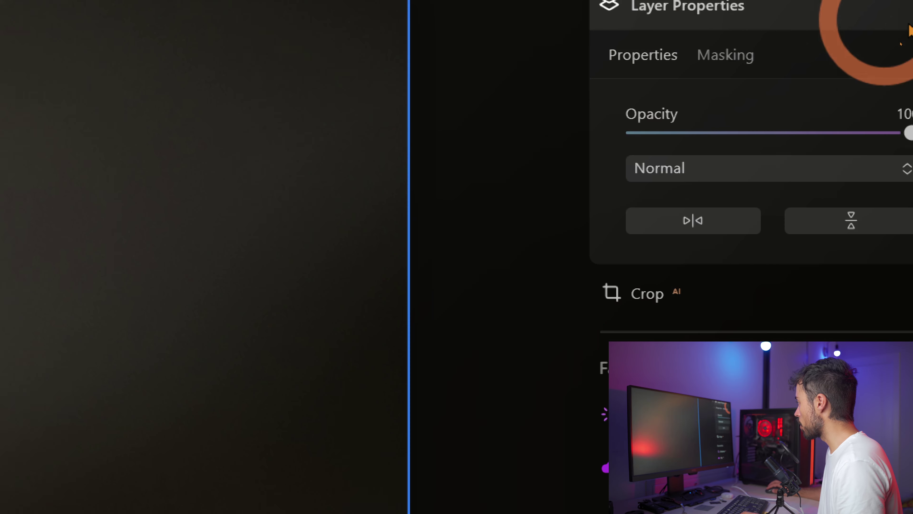
Use the Masking tab's Portrait Background option to remove the woman's backdrop.
click(714, 109)
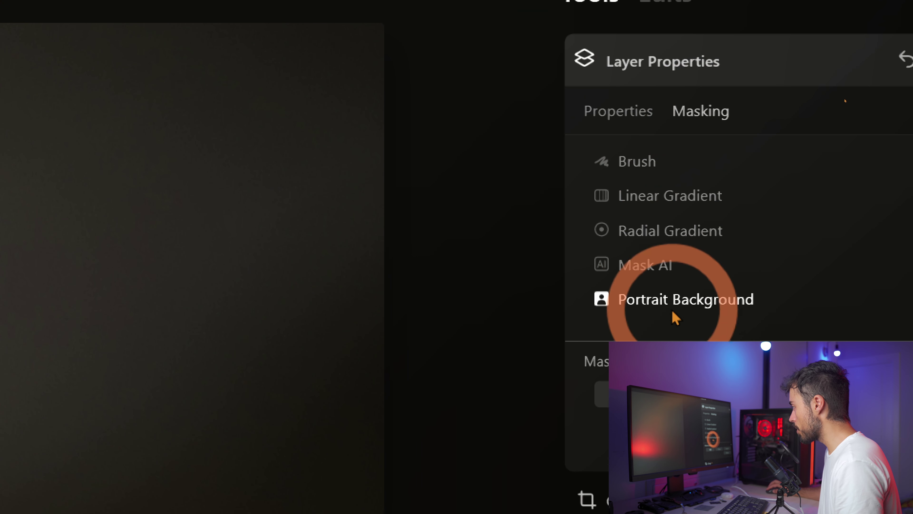
click(697, 303)
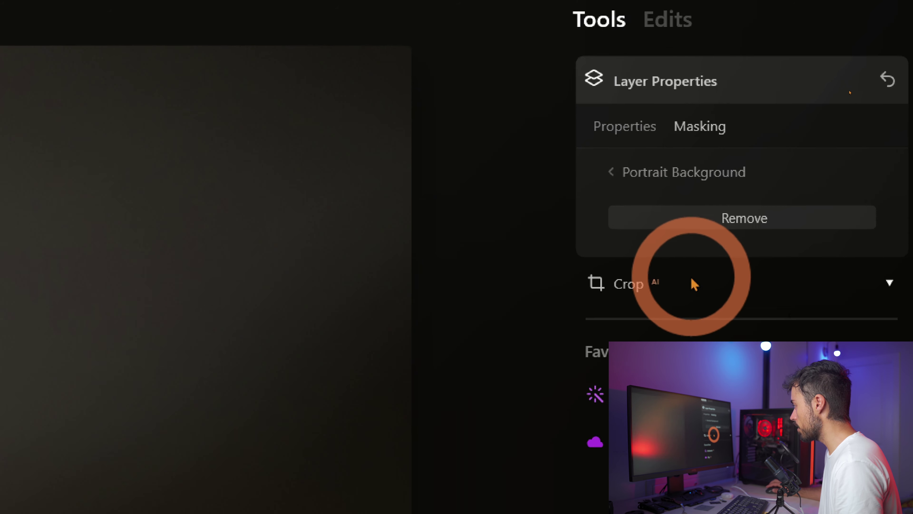
click(710, 221)
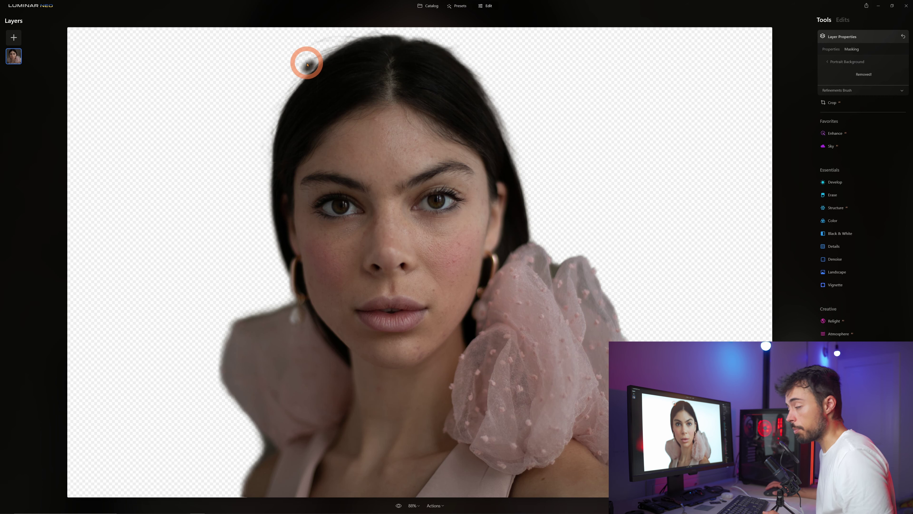
Set up the Refinements Brush in Transition mode with a smaller size.
click(861, 90)
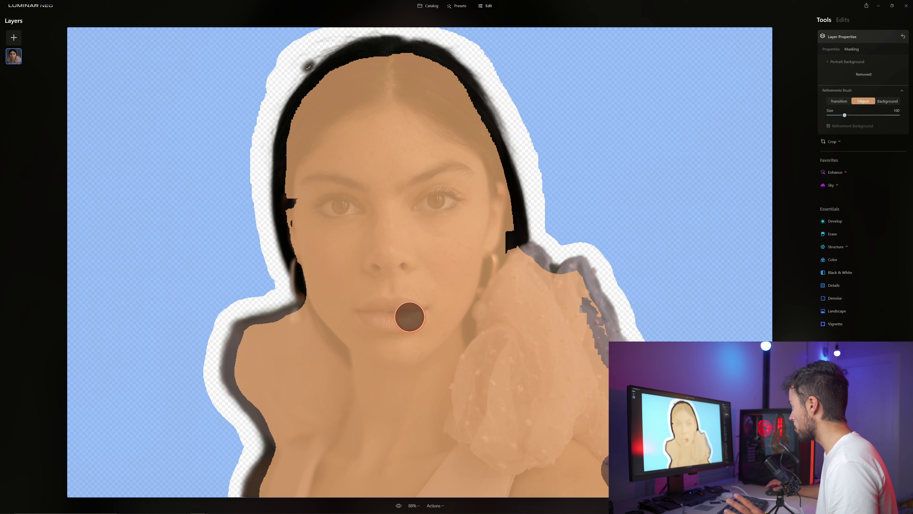
click(840, 102)
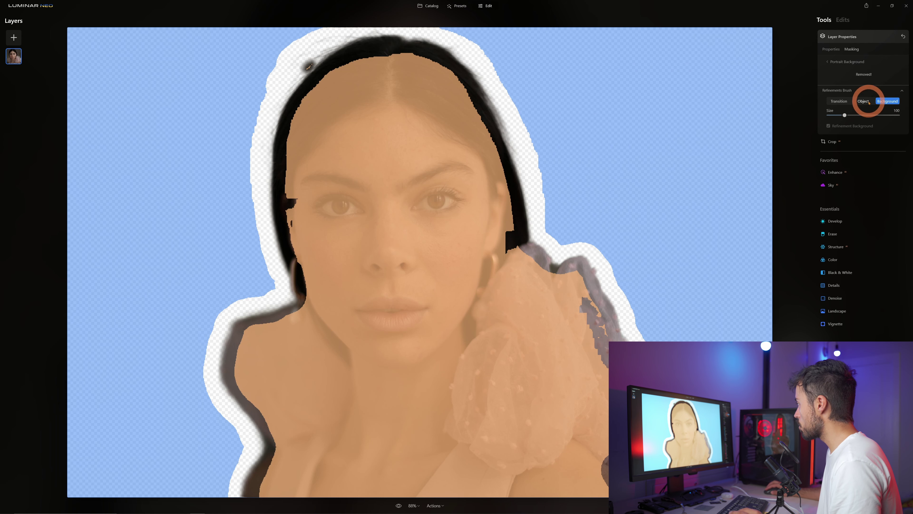
click(843, 102)
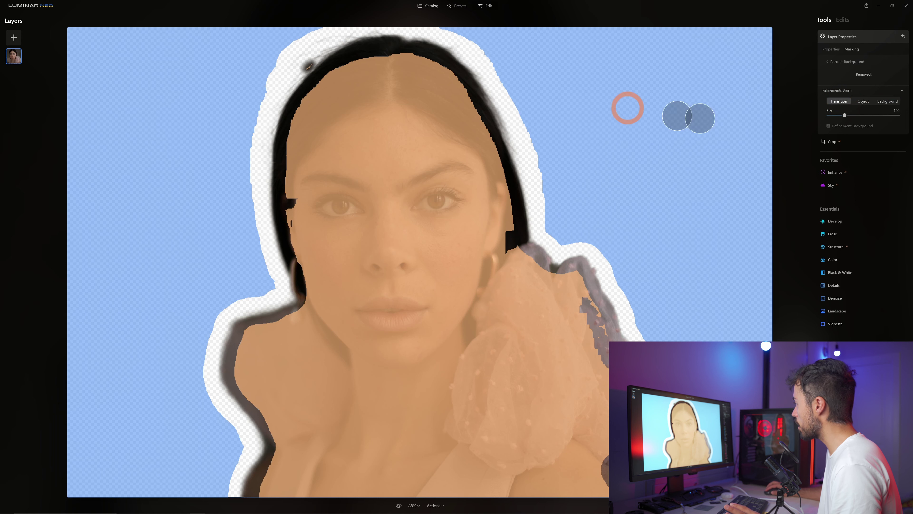
click(836, 116)
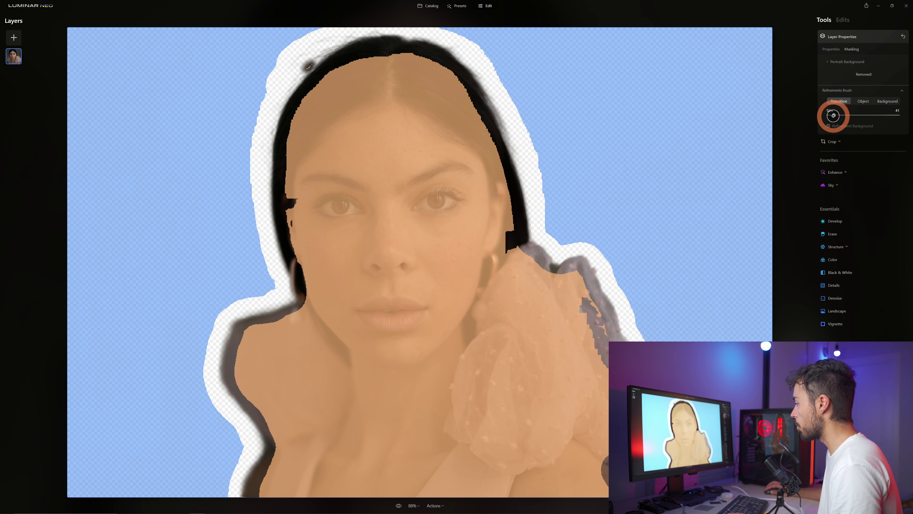
Zoom to 300% on the hairline and paint along the hair edge to recover fine strands.
click(466, 498)
click(406, 507)
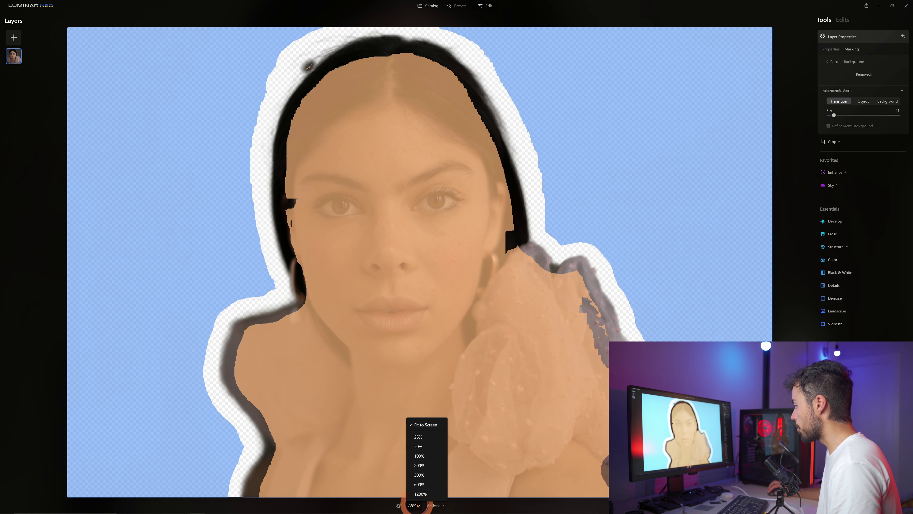
click(426, 476)
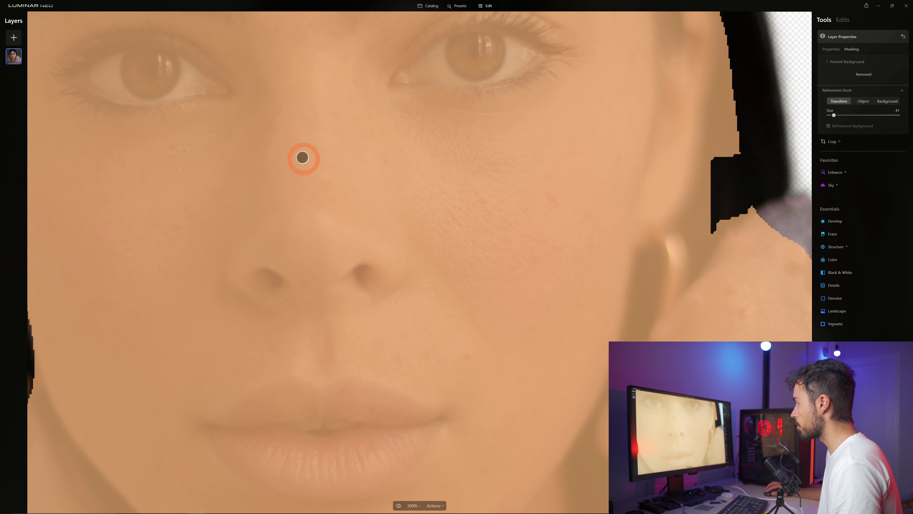
key(space)
drag(243, 122, 440, 267)
drag(424, 21, 396, 256)
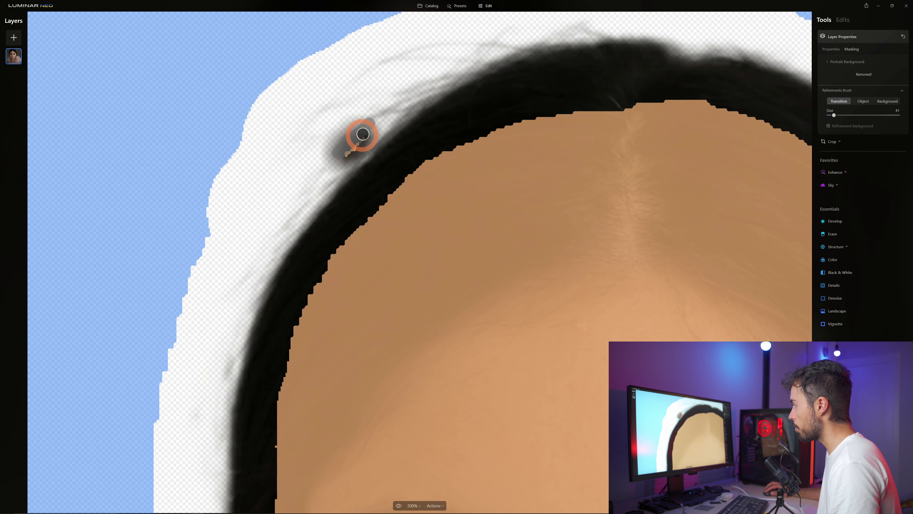
mouse_move(346, 151)
mouse_down()
mouse_move(396, 113)
mouse_move(342, 144)
mouse_move(344, 167)
mouse_move(385, 126)
mouse_move(316, 165)
mouse_move(312, 184)
mouse_up()
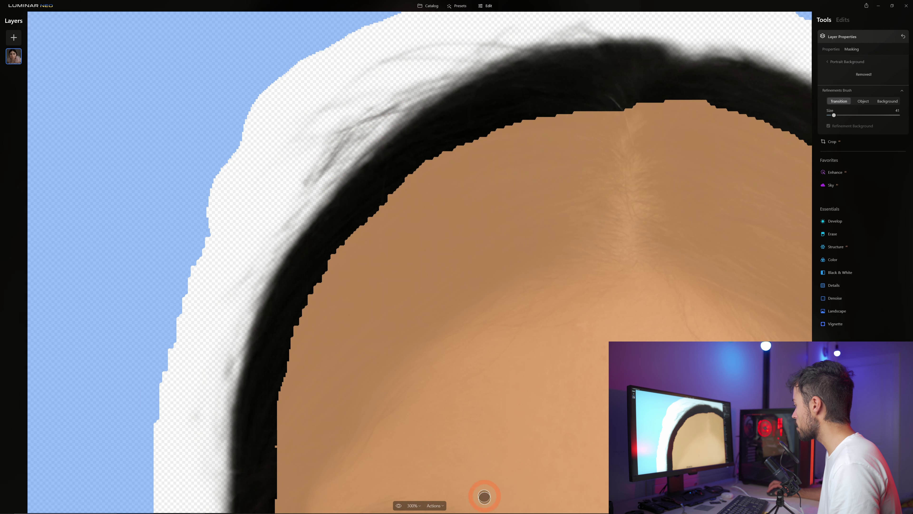
Zoom back to fit, close the Refinements Brush, and bring up the add-layer choices.
click(421, 506)
click(422, 434)
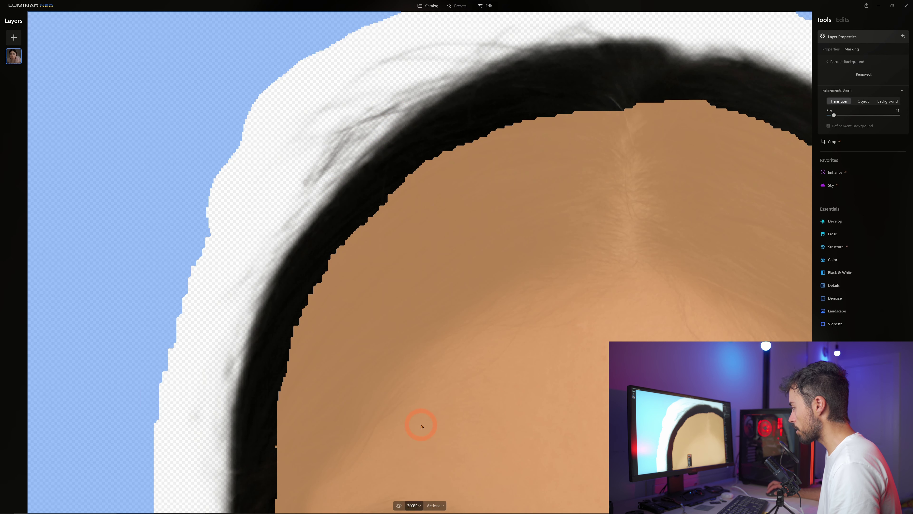
click(828, 61)
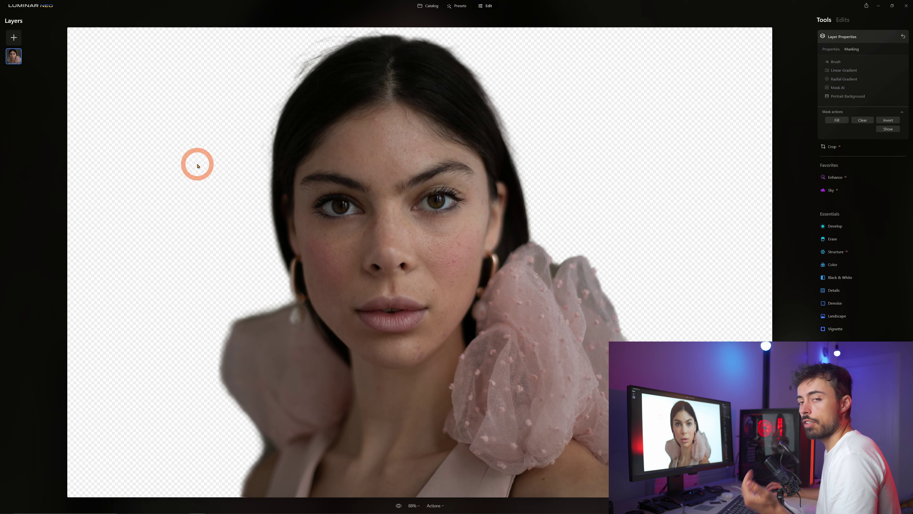
click(14, 37)
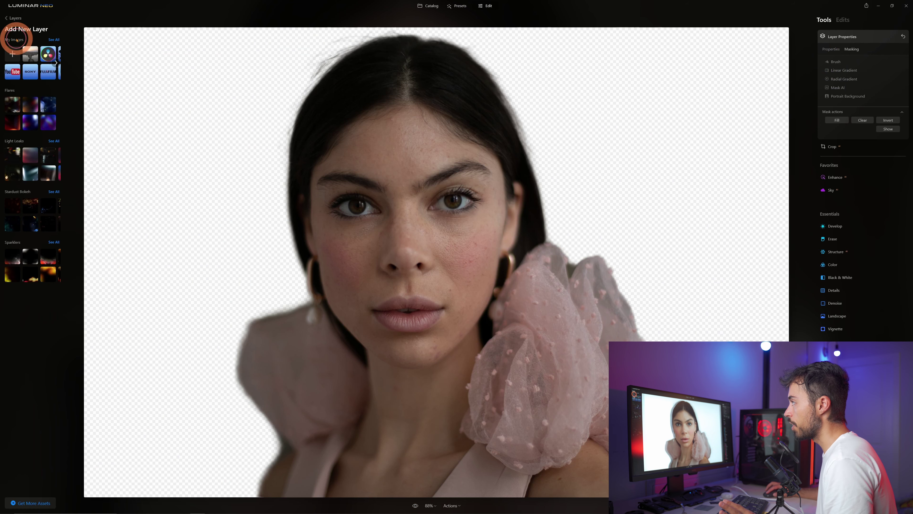
Add the aerial city photo with Fill mapping at 100 opacity, moved below the portrait layer.
click(32, 53)
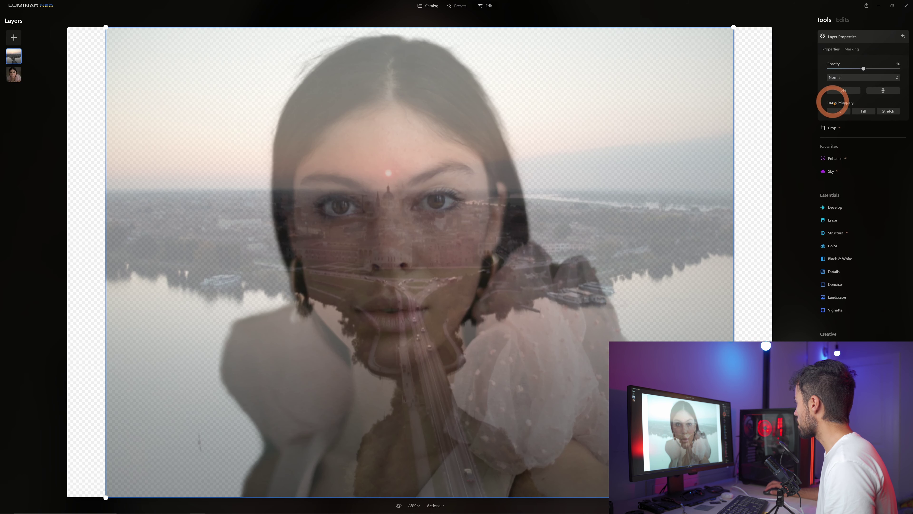
click(863, 111)
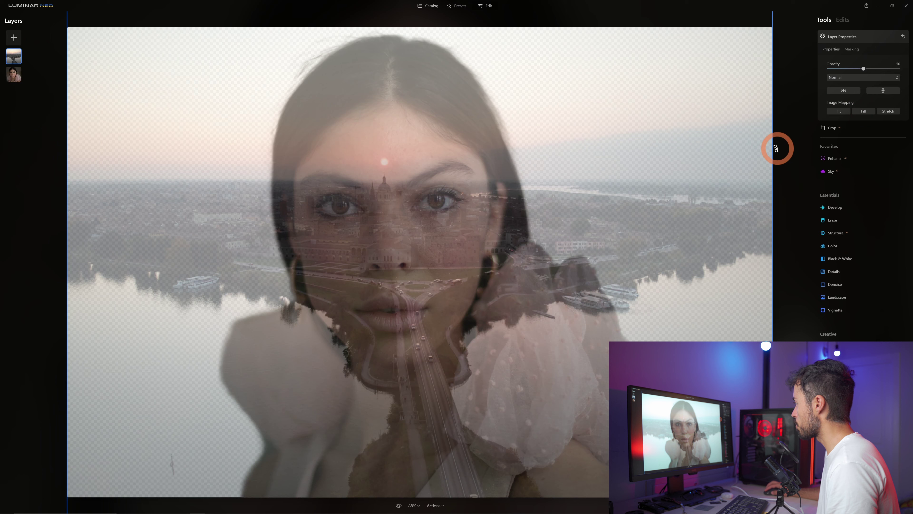
drag(863, 68, 898, 69)
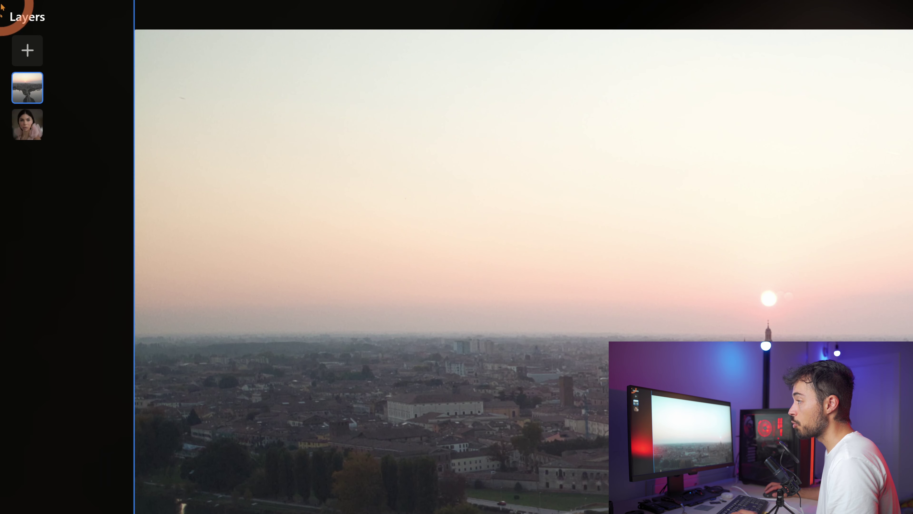
drag(33, 96, 28, 134)
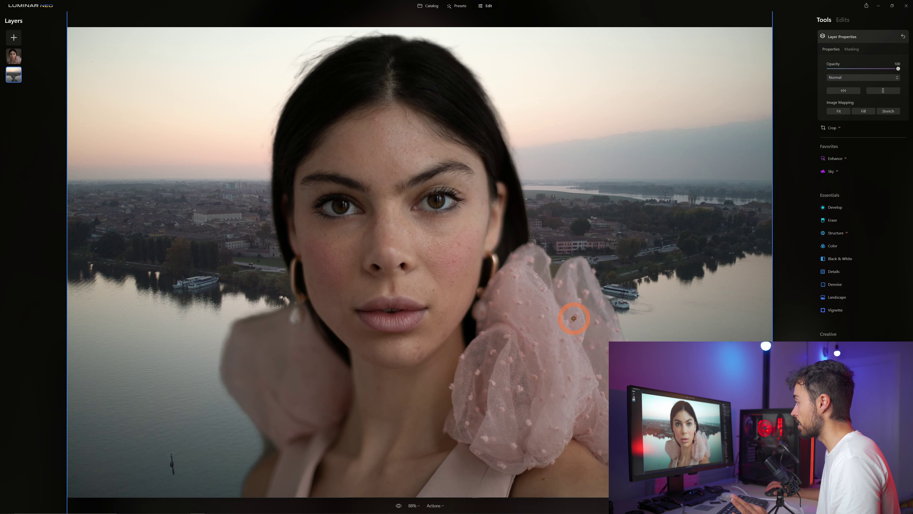
Open the white-blouse and jeans portrait from Catalog Favorites in the editor.
click(438, 8)
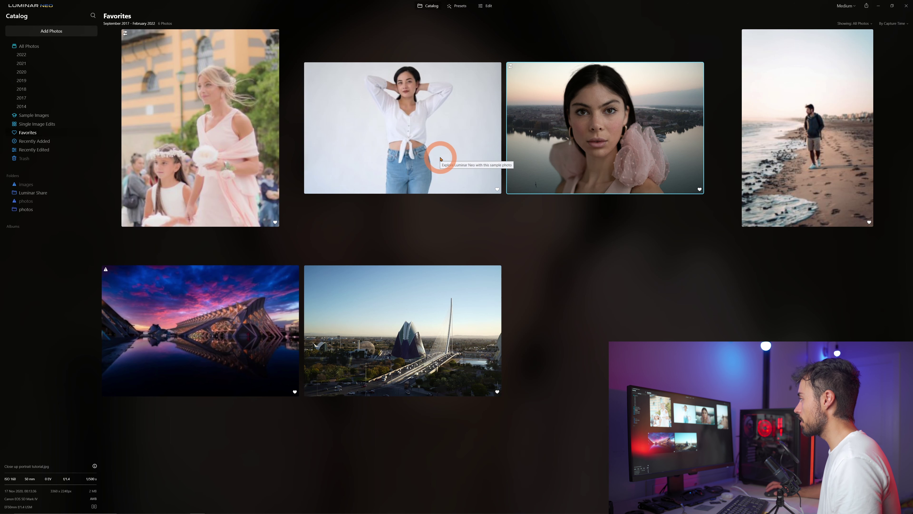
double_click(445, 137)
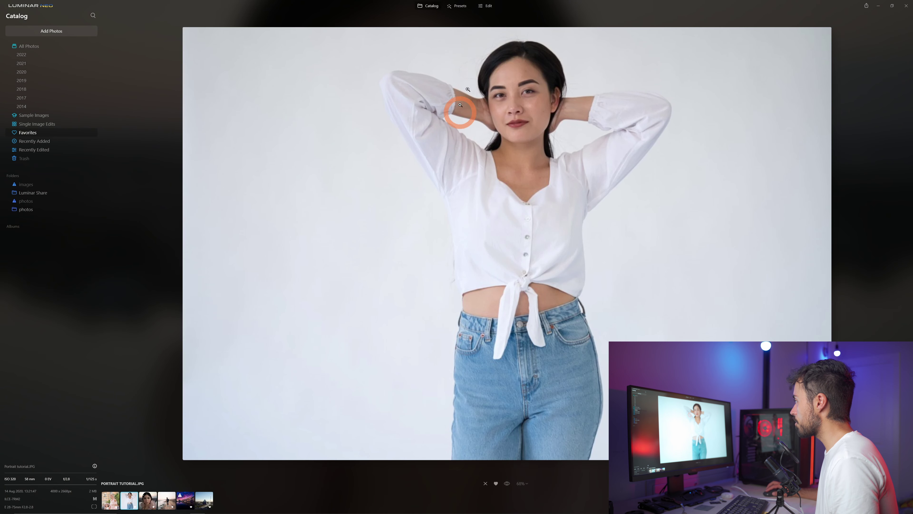
click(489, 6)
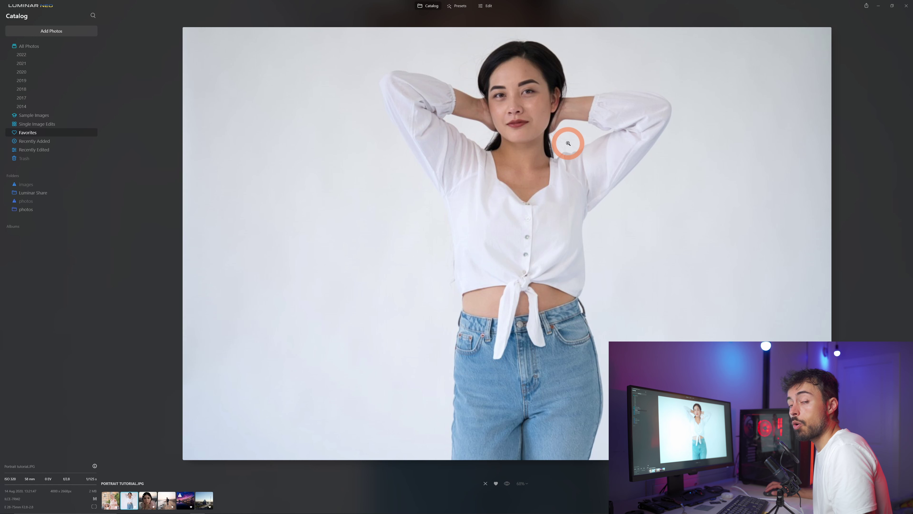
click(486, 7)
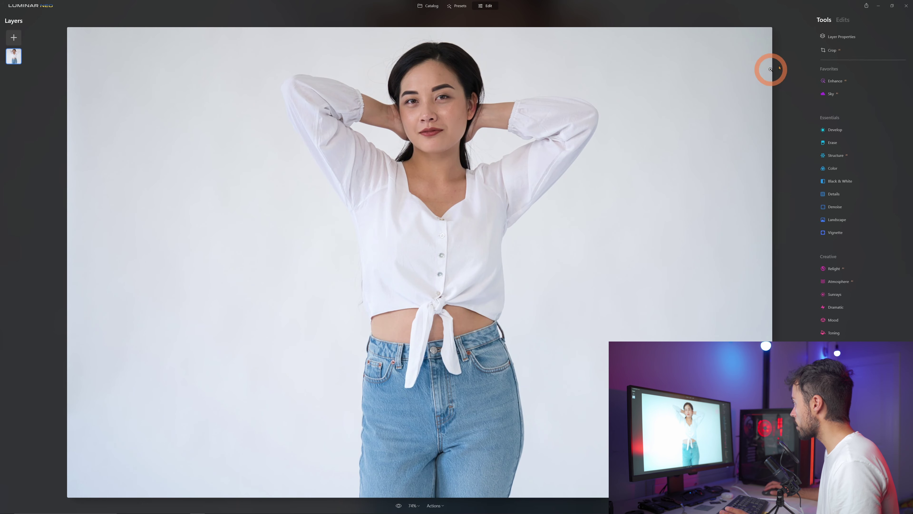
Remove the grey backdrop using Portrait Background in the layer's Masking options.
click(842, 37)
click(852, 49)
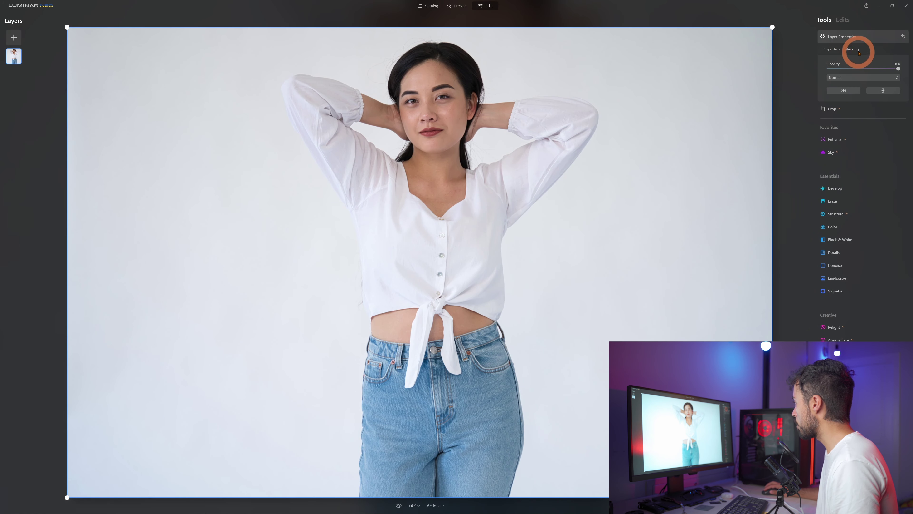
click(843, 97)
click(857, 75)
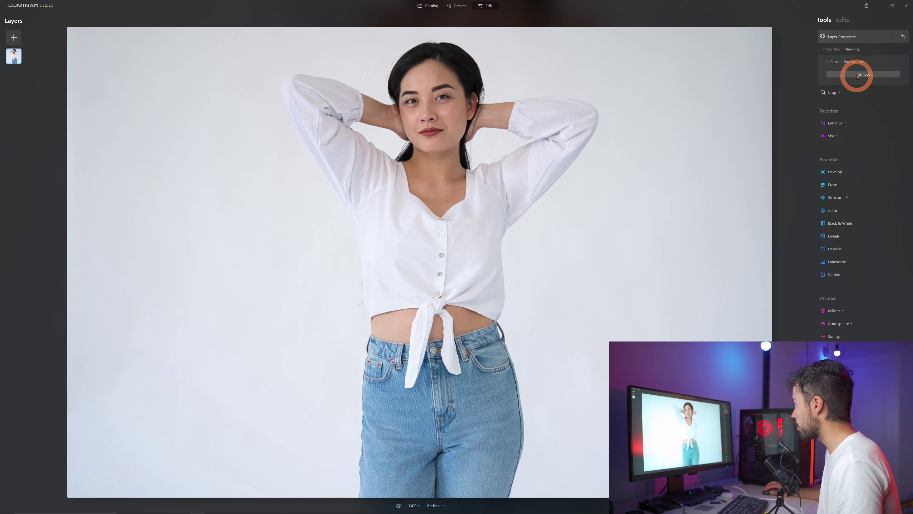
click(761, 128)
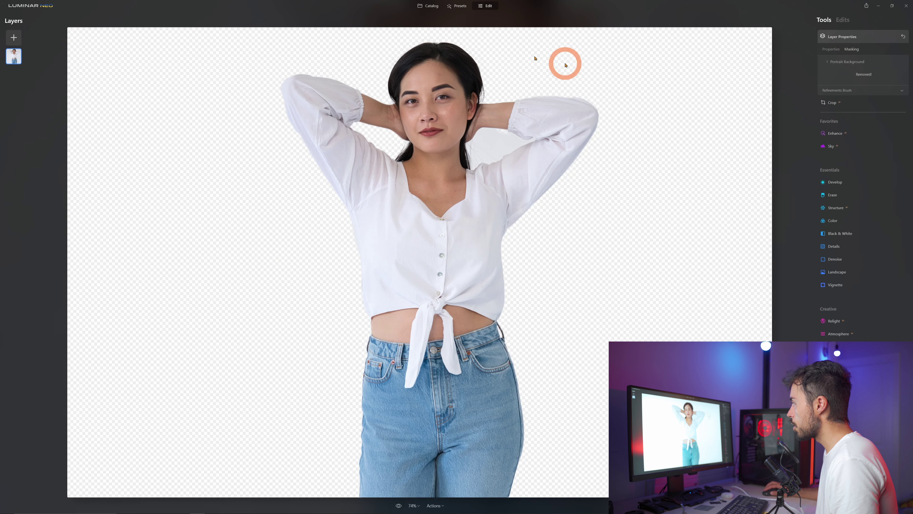
Zoom in and brush out the leftover background under the arm with the Refinements Brush in Background mode.
scroll(524, 122, down, 3)
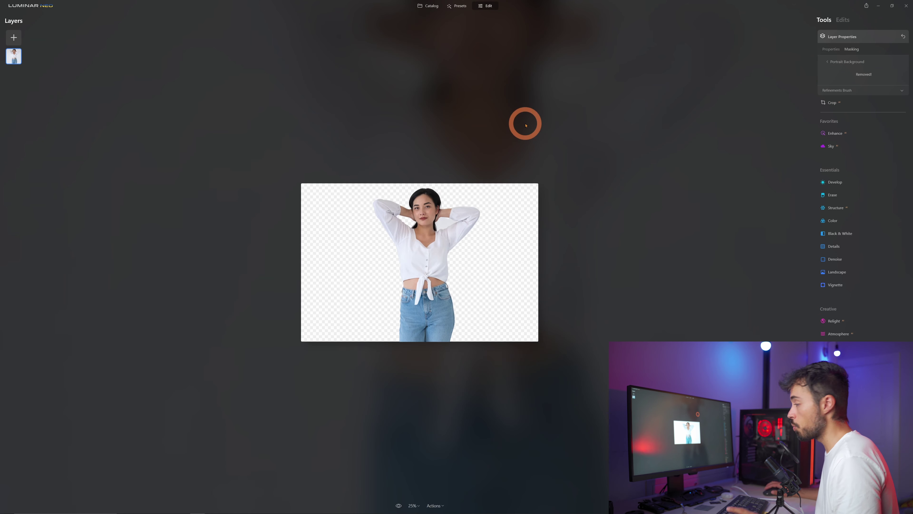
scroll(503, 135, up, 5)
key(space)
drag(512, 129, 484, 167)
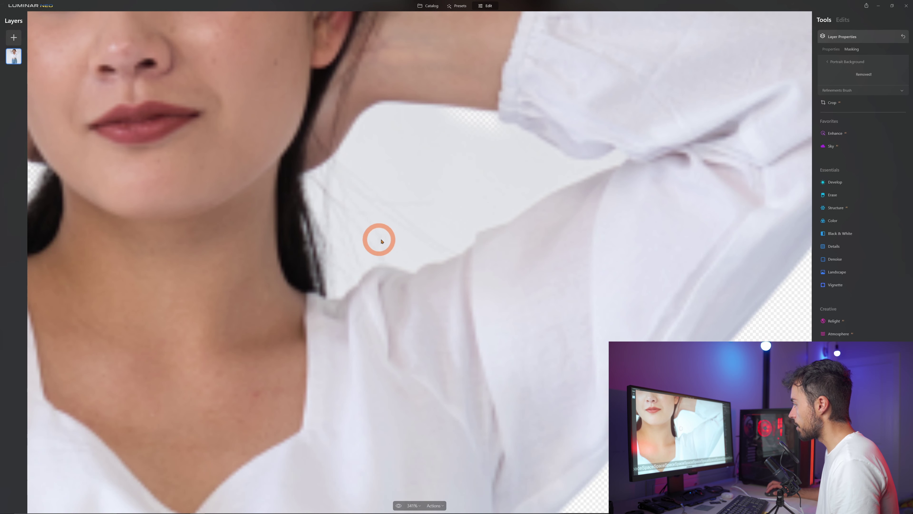
key(ctrl+0)
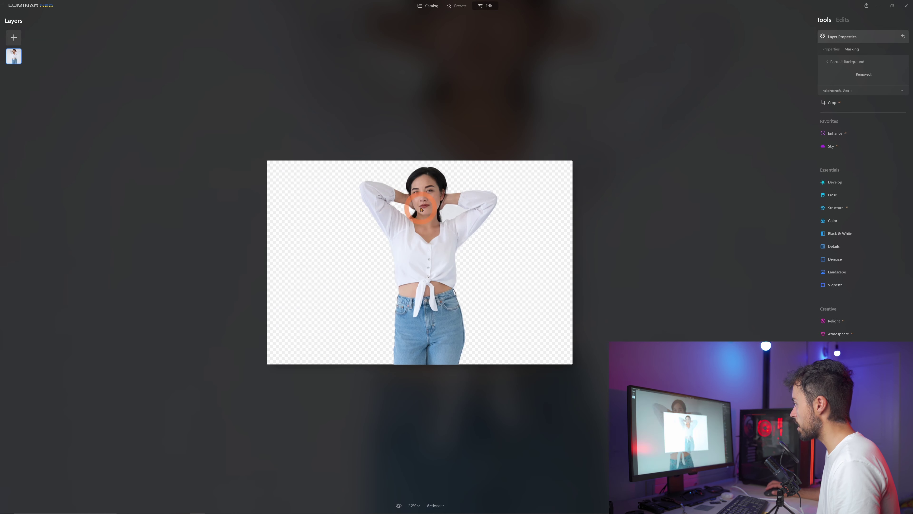
click(857, 90)
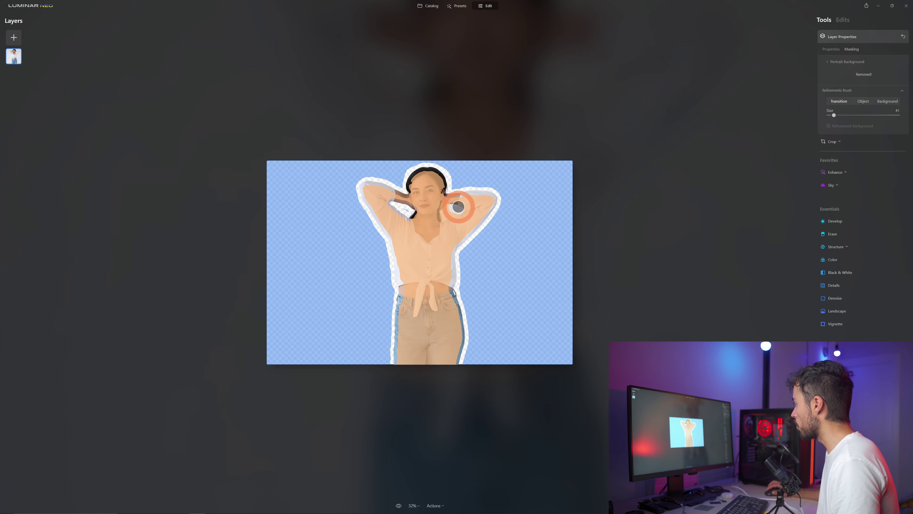
key(ctrl+equal)
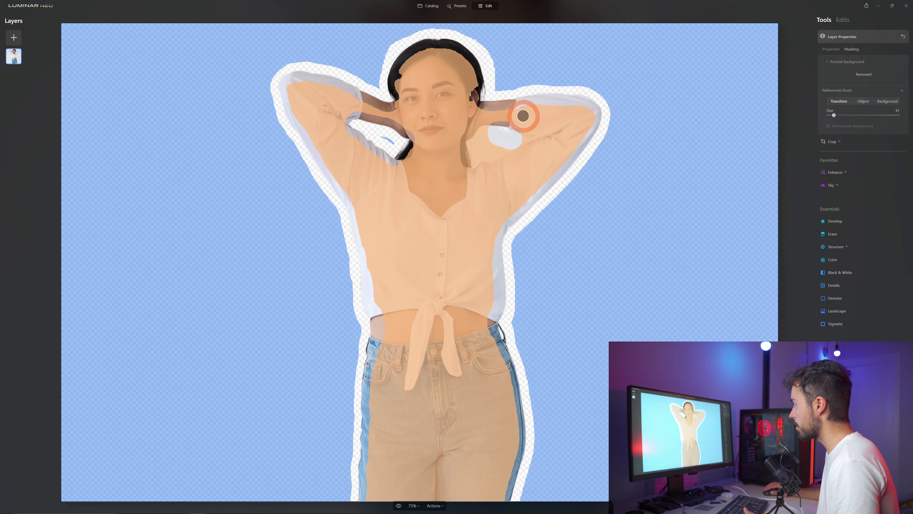
scroll(518, 119, up, 8)
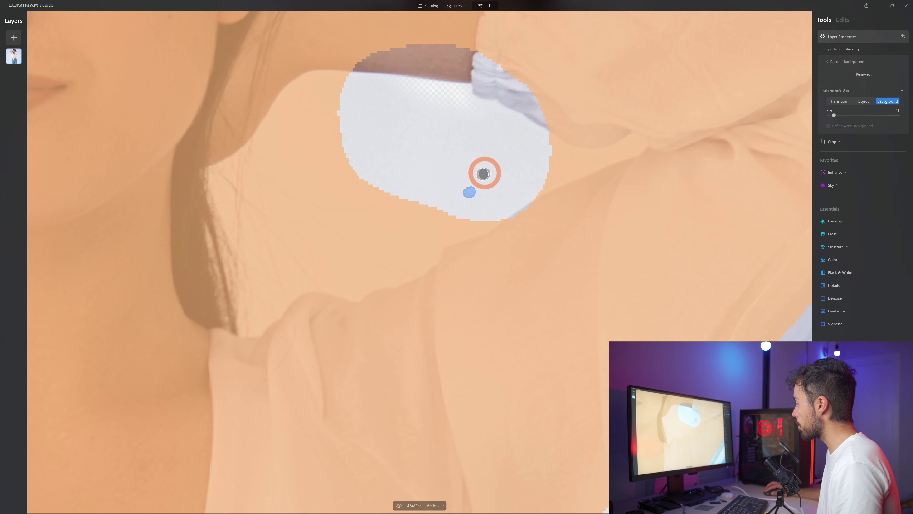
drag(834, 115, 845, 115)
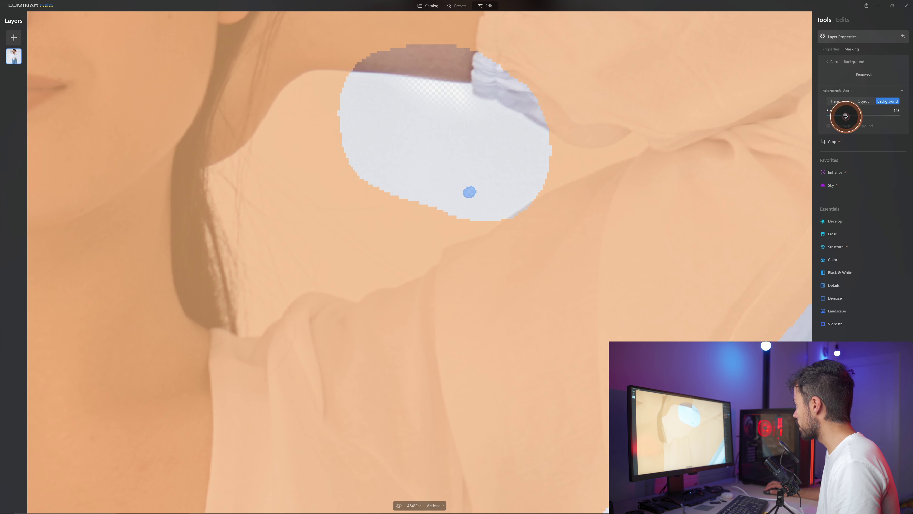
mouse_move(473, 182)
mouse_down()
mouse_move(418, 224)
mouse_move(271, 273)
mouse_move(239, 192)
mouse_move(323, 106)
mouse_move(485, 130)
mouse_move(513, 145)
mouse_move(518, 171)
mouse_move(460, 189)
mouse_move(489, 156)
mouse_move(405, 126)
mouse_move(332, 133)
mouse_move(269, 223)
mouse_move(308, 193)
mouse_move(415, 211)
mouse_move(453, 153)
mouse_move(410, 145)
mouse_move(472, 173)
mouse_up()
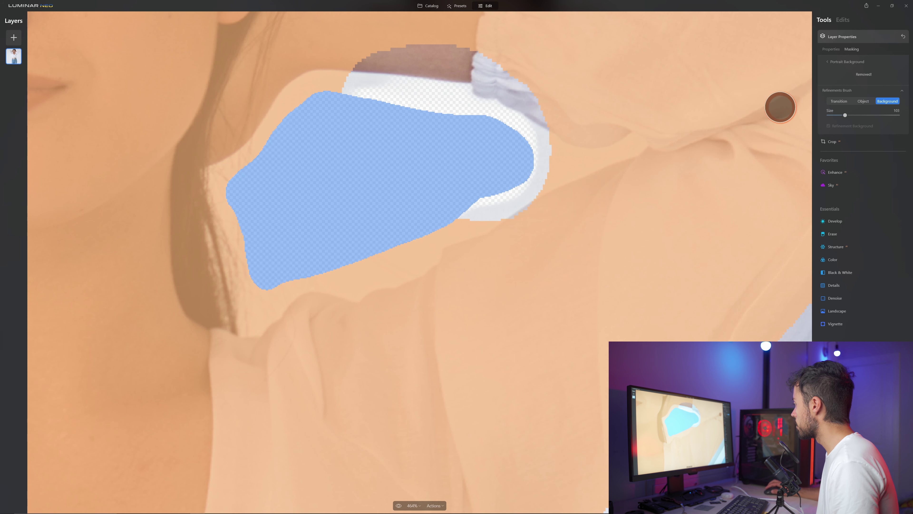
Soften the gap's top edge in Transition mode, then exit refinements and fit the view.
click(834, 103)
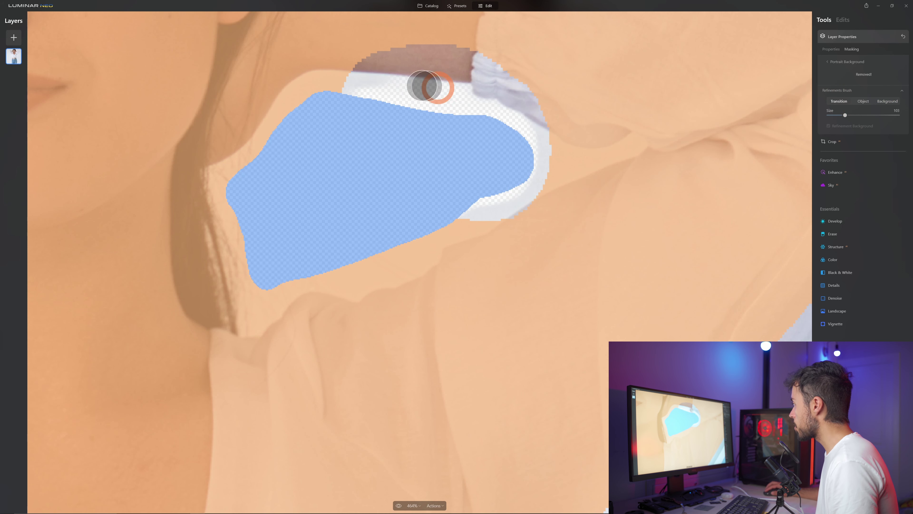
scroll(402, 86, up, 2)
mouse_move(343, 67)
mouse_down()
mouse_move(288, 75)
mouse_move(195, 171)
mouse_move(182, 223)
mouse_move(196, 335)
mouse_move(218, 362)
mouse_move(299, 322)
mouse_move(365, 320)
mouse_move(432, 293)
mouse_move(471, 257)
mouse_move(530, 231)
mouse_move(557, 190)
mouse_move(564, 134)
mouse_move(514, 104)
mouse_move(449, 77)
mouse_move(345, 66)
mouse_move(328, 71)
mouse_move(338, 97)
mouse_up()
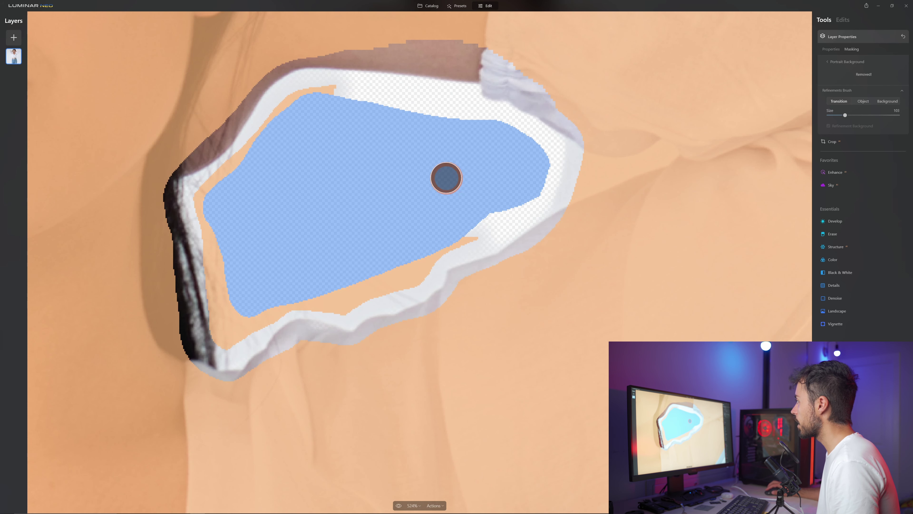
click(828, 62)
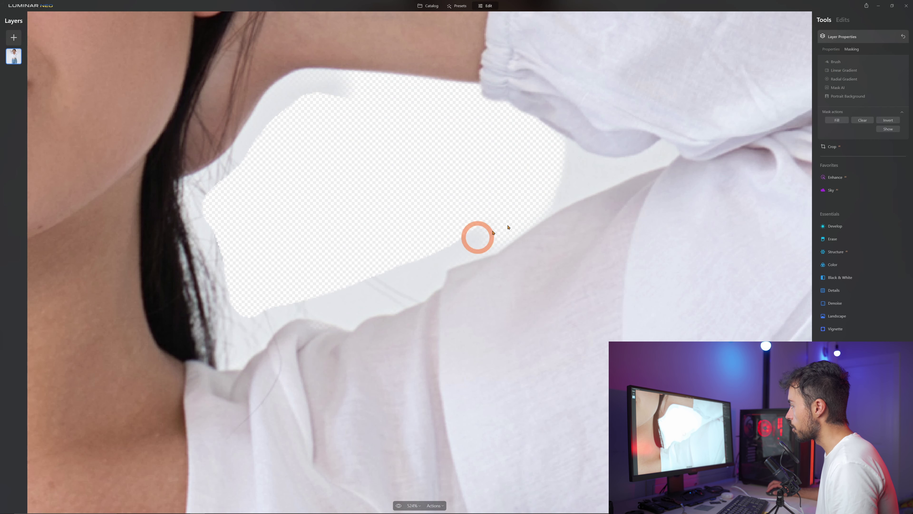
scroll(497, 108, down, 1)
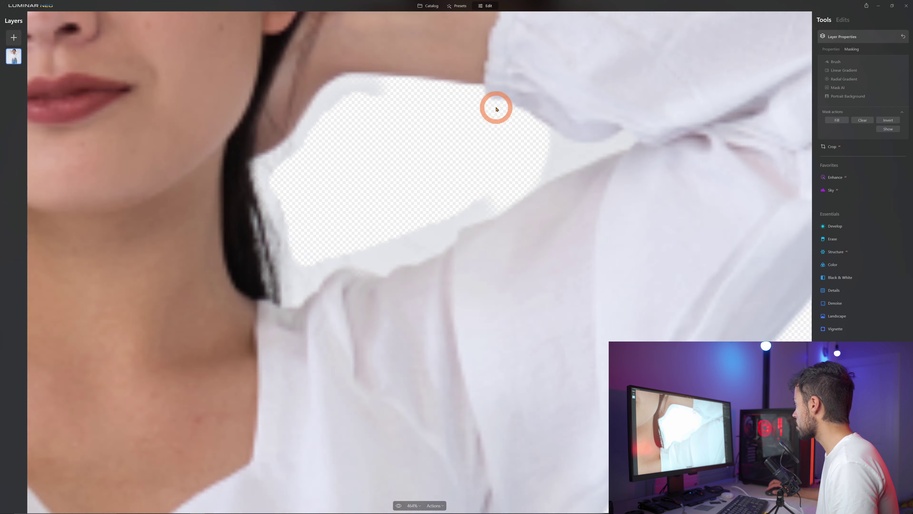
key(ctrl+0)
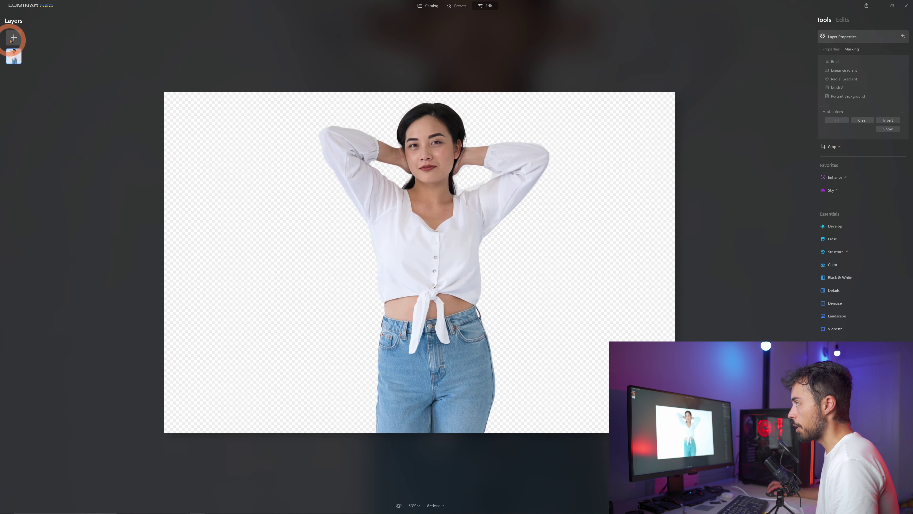
Add the aerial sunset cityscape from My Images as a layer at 100 opacity with Fill mapping.
click(12, 39)
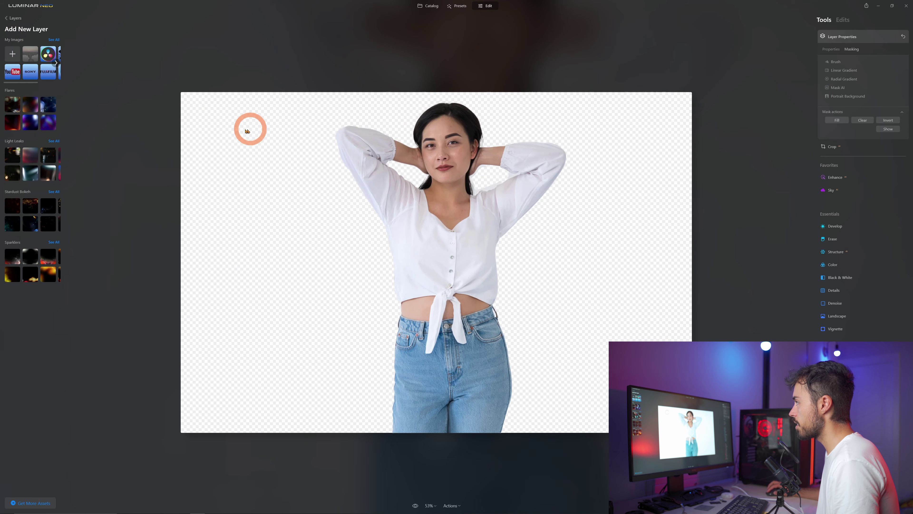
click(30, 54)
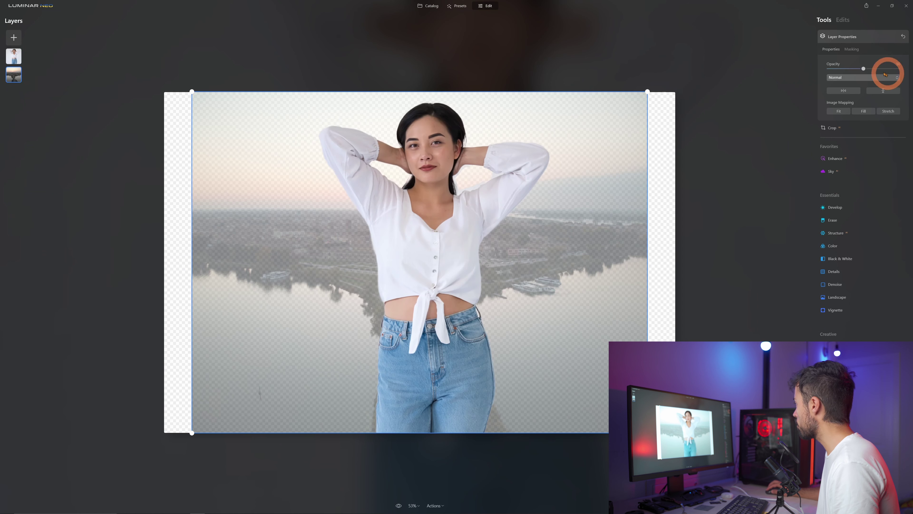
drag(863, 68, 910, 69)
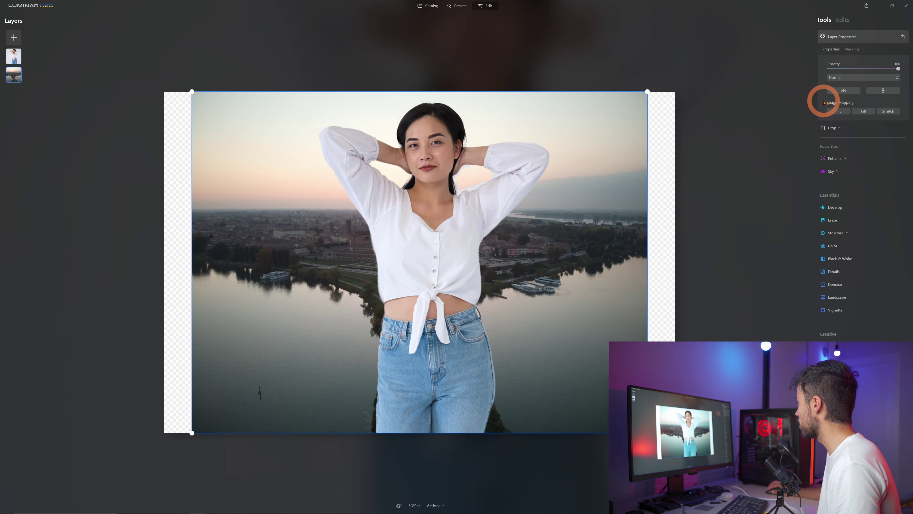
click(863, 111)
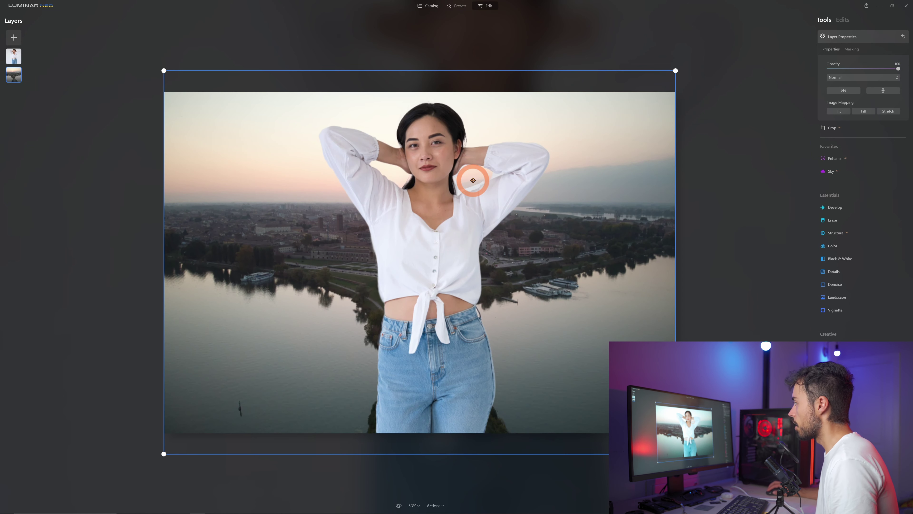
scroll(480, 173, up, 3)
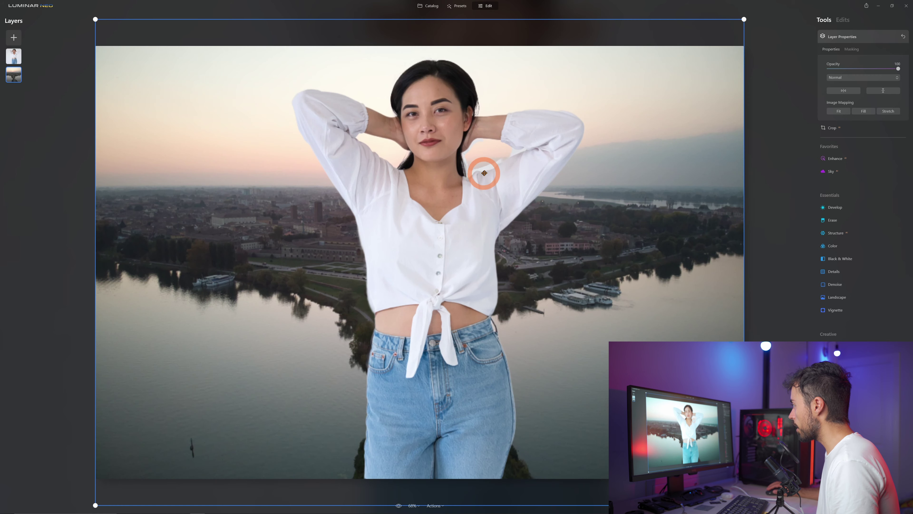
key(space)
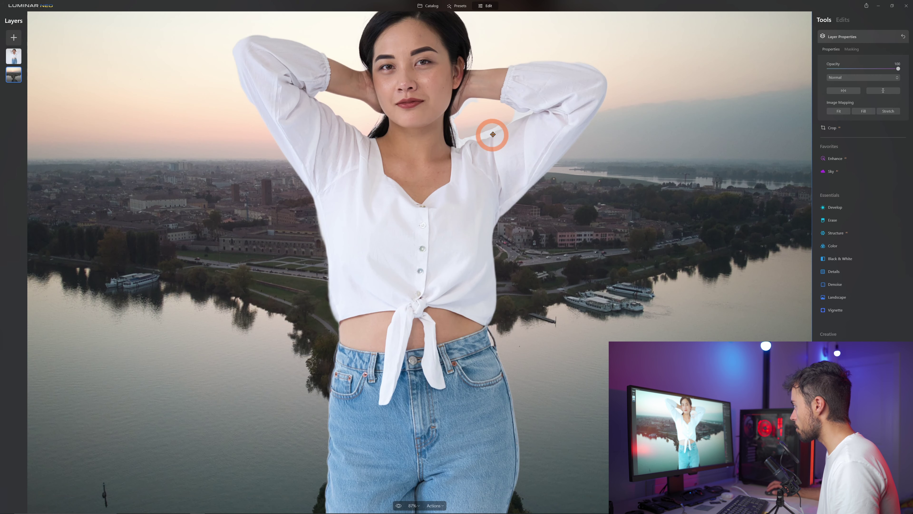
scroll(492, 133, down, 3)
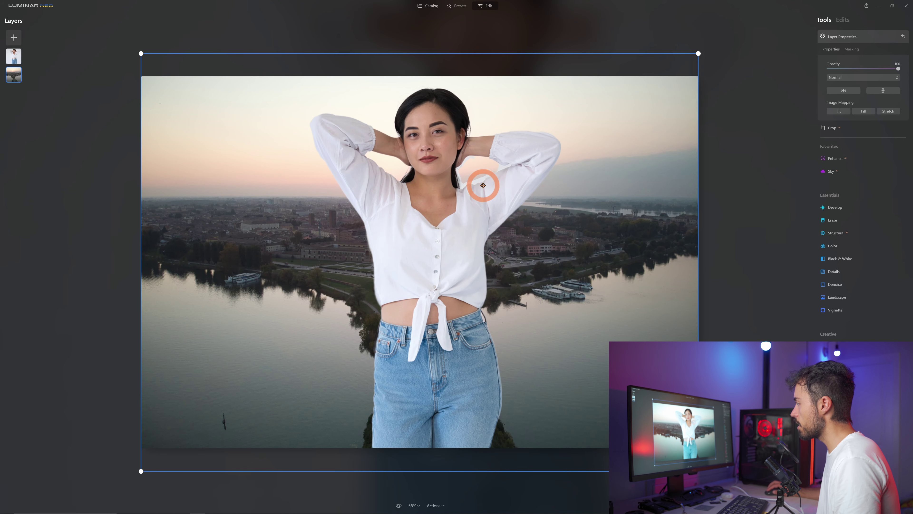
scroll(490, 168, up, 3)
scroll(493, 165, down, 2)
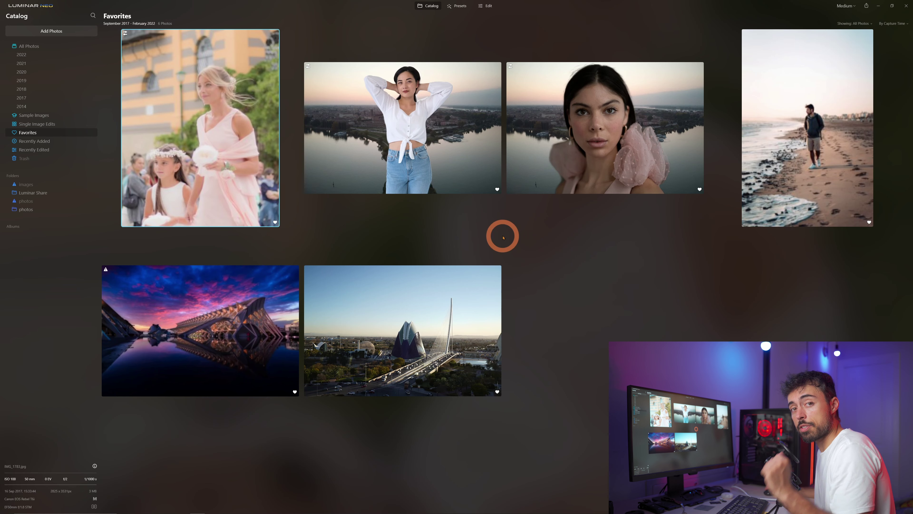
Open the woman-and-girl photo and remove its background with Portrait Background masking.
double_click(233, 139)
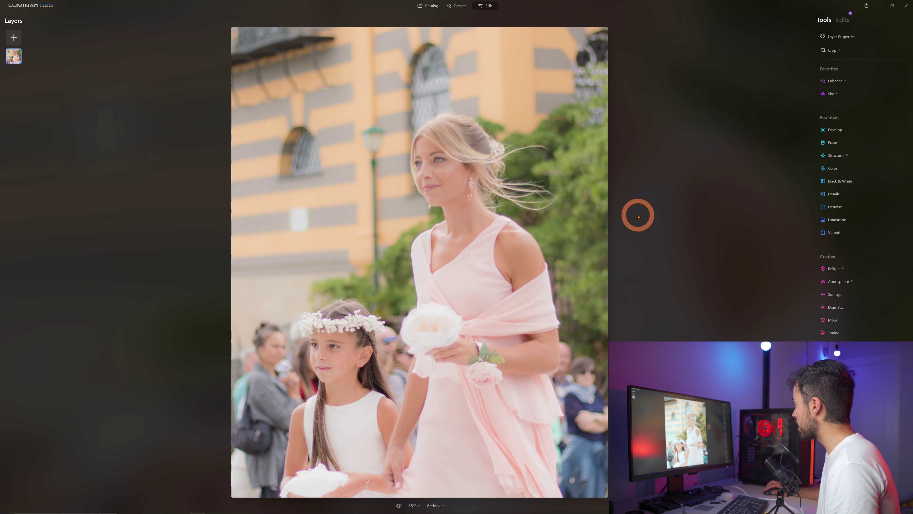
click(831, 36)
click(851, 49)
click(848, 96)
click(856, 74)
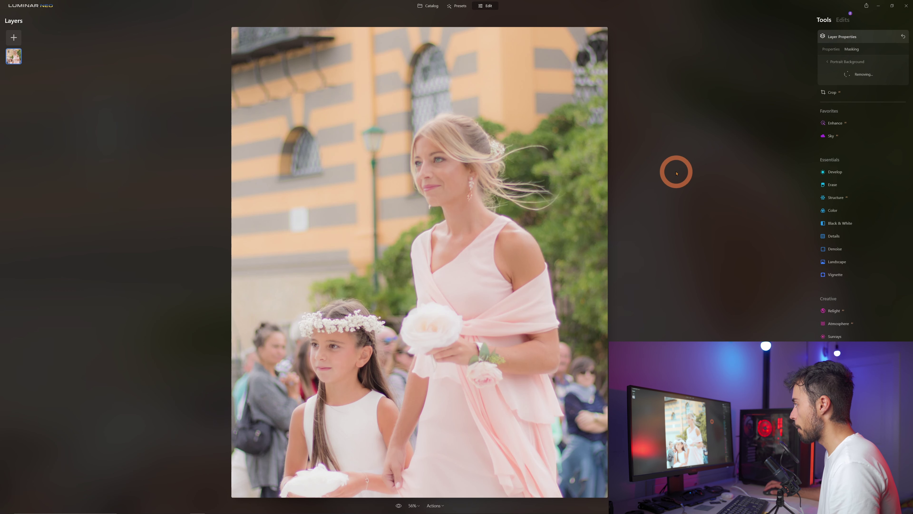
Brush back the wispy hair strands at the woman's side with the Refinements Brush.
scroll(581, 179, up, 5)
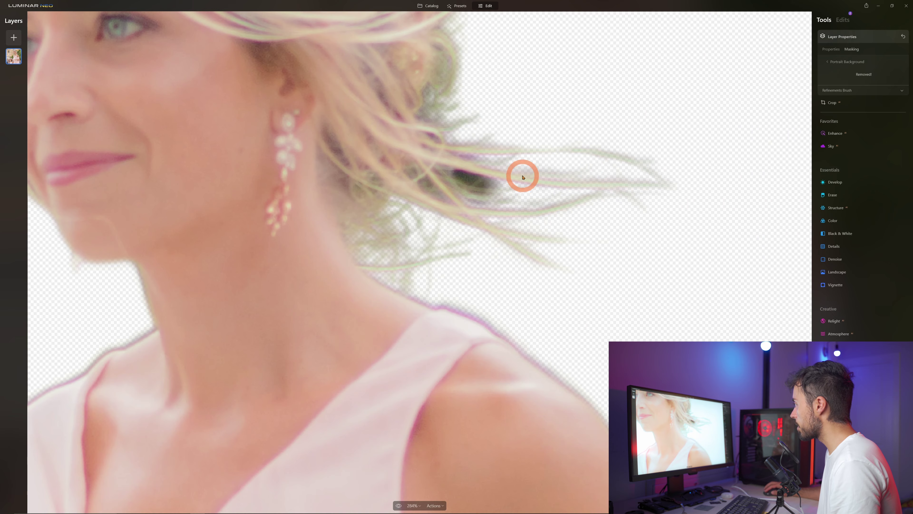
scroll(522, 177, down, 6)
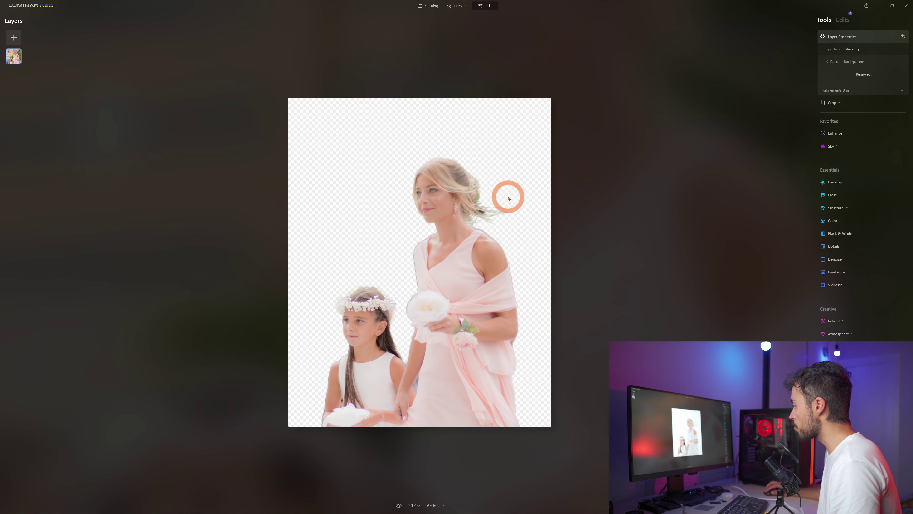
mouse_move(502, 207)
mouse_down()
mouse_move(496, 212)
mouse_move(462, 178)
mouse_move(469, 160)
mouse_move(473, 215)
mouse_up()
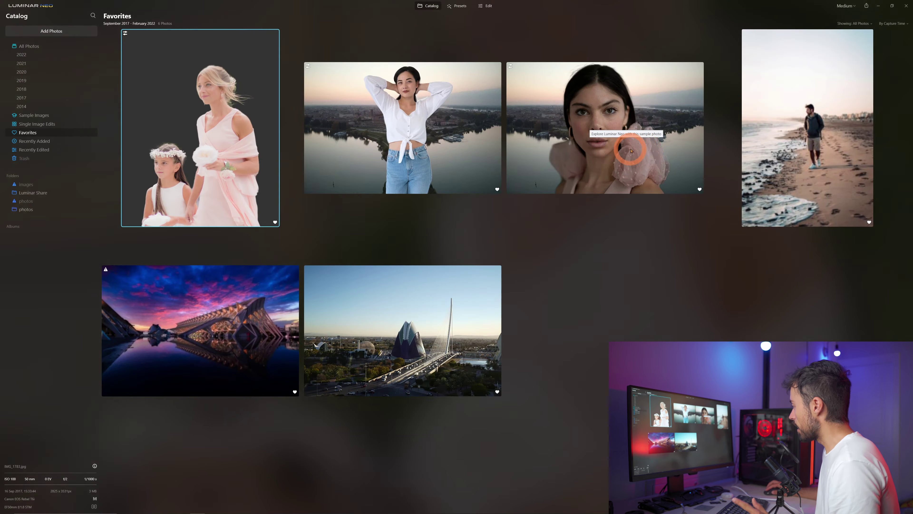
Open the beach photo in Edit and cut out the walking man with Portrait Background.
double_click(758, 144)
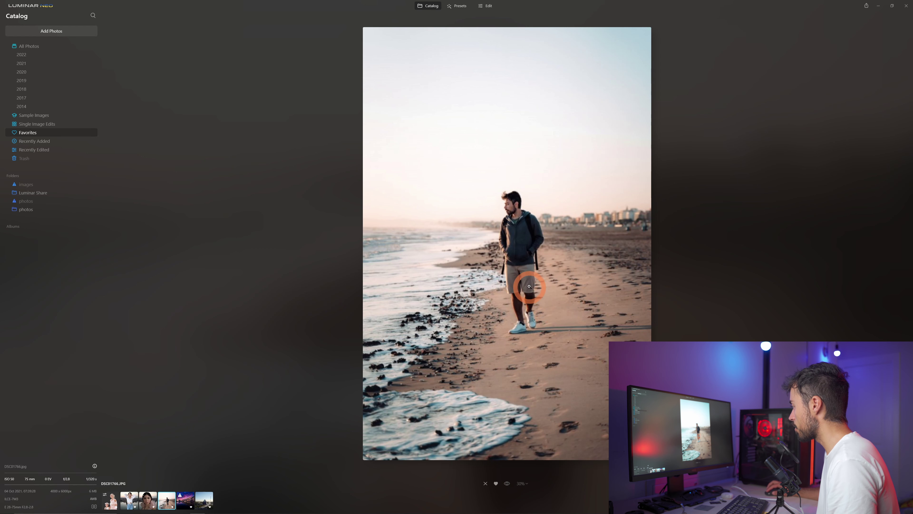
click(486, 6)
click(842, 37)
click(851, 49)
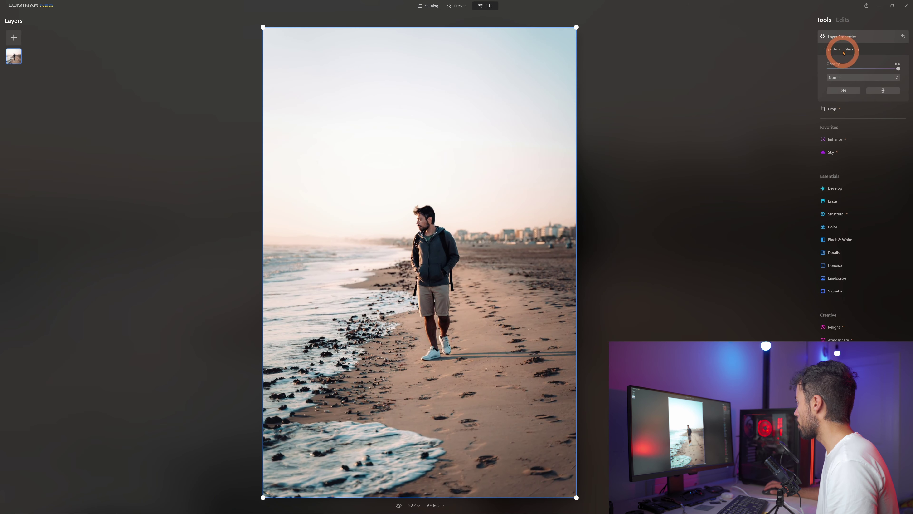
click(848, 96)
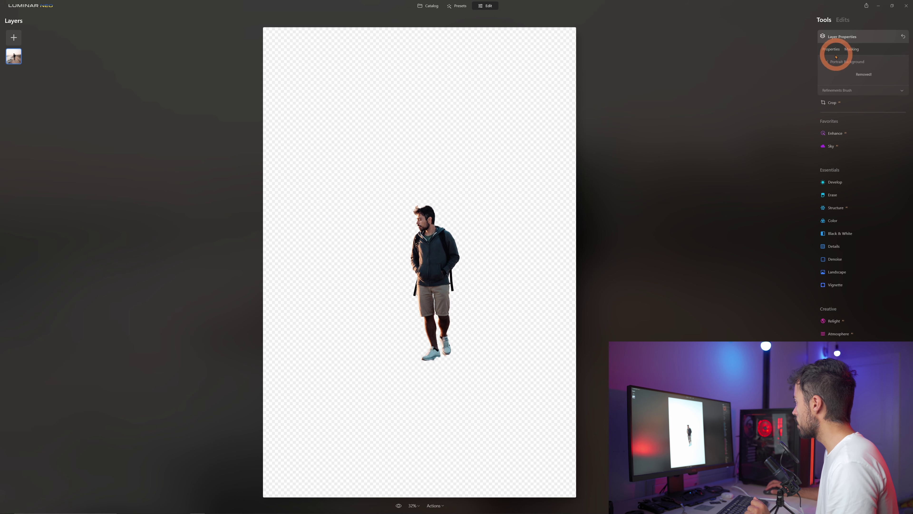
Create a Mask AI mask with Human and Water selected to keep the man and sea.
click(828, 62)
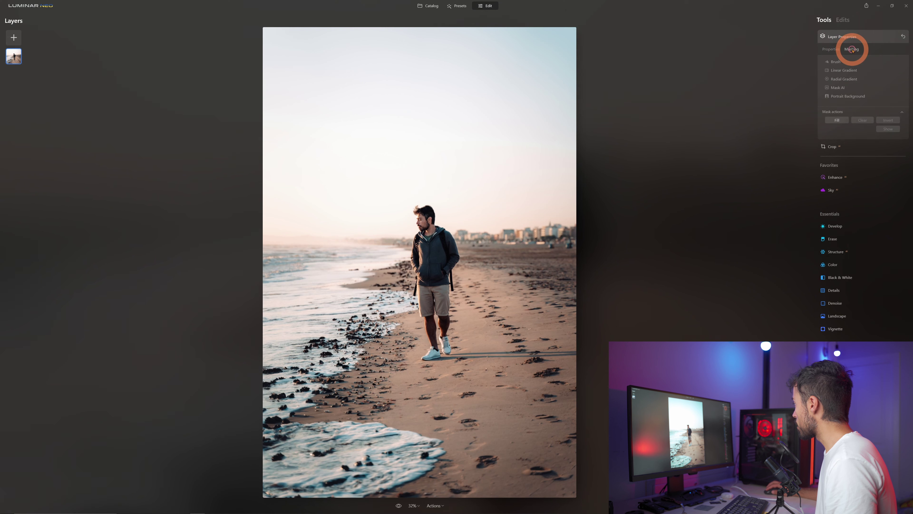
click(838, 87)
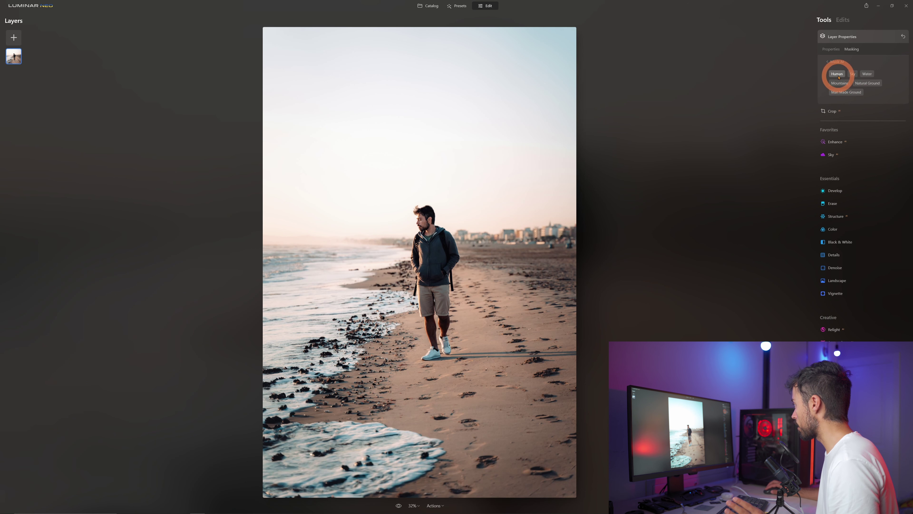
click(838, 74)
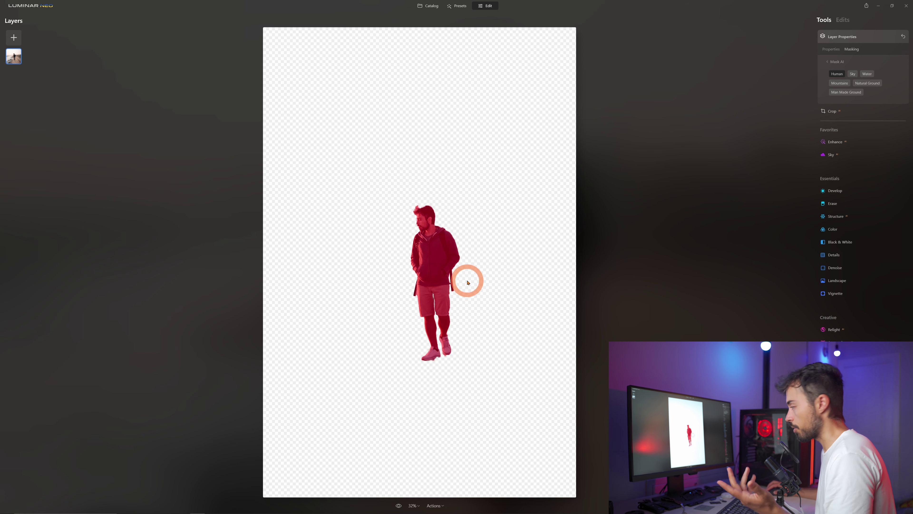
click(867, 75)
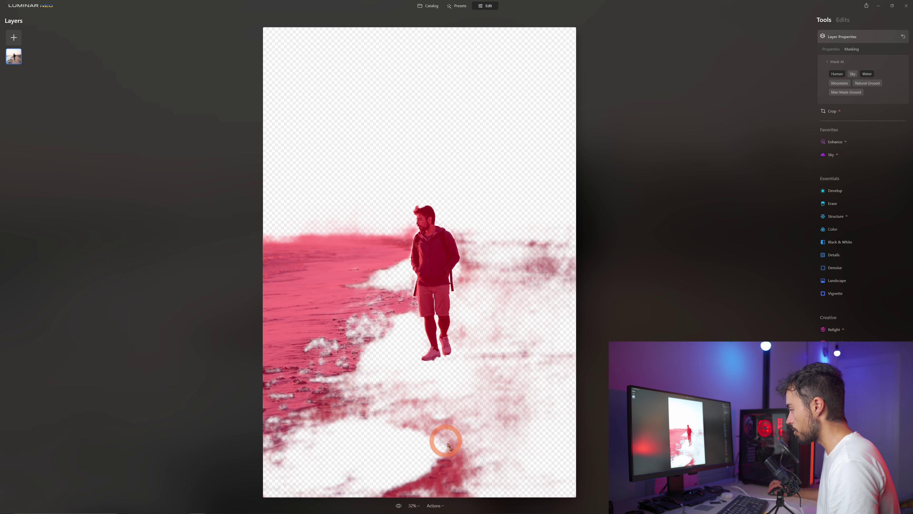
click(830, 61)
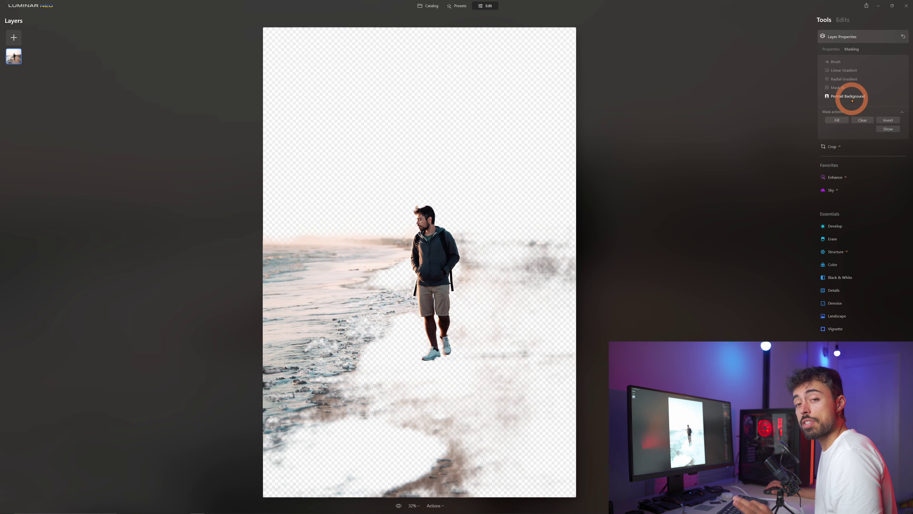